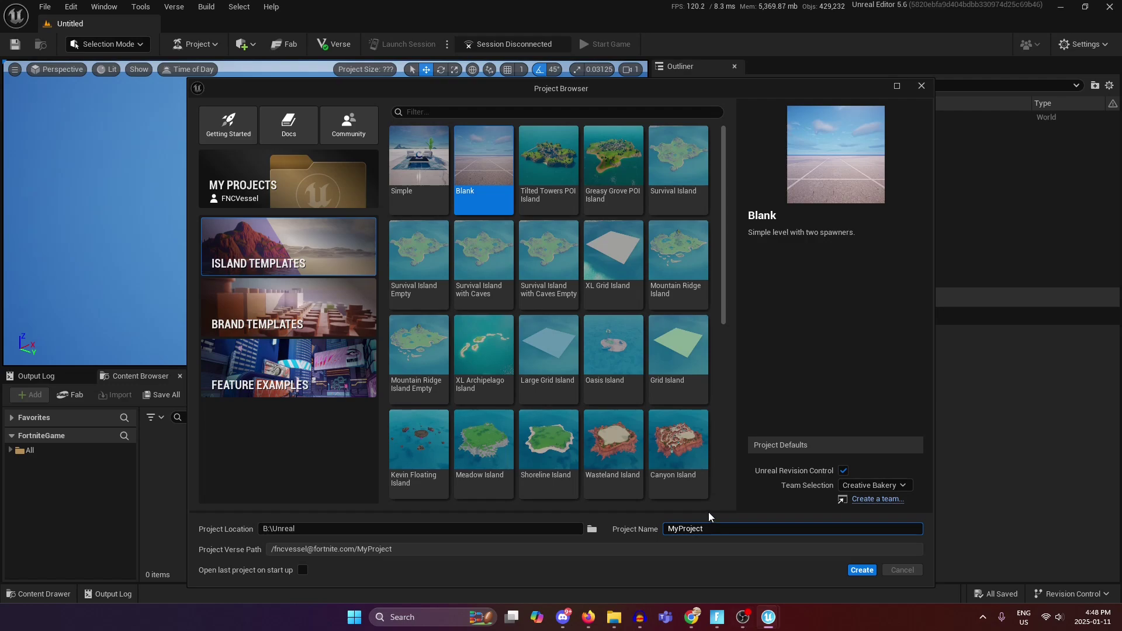
# - Name the new Blank island project Rifts and create it
pyautogui.press('BackSpace')
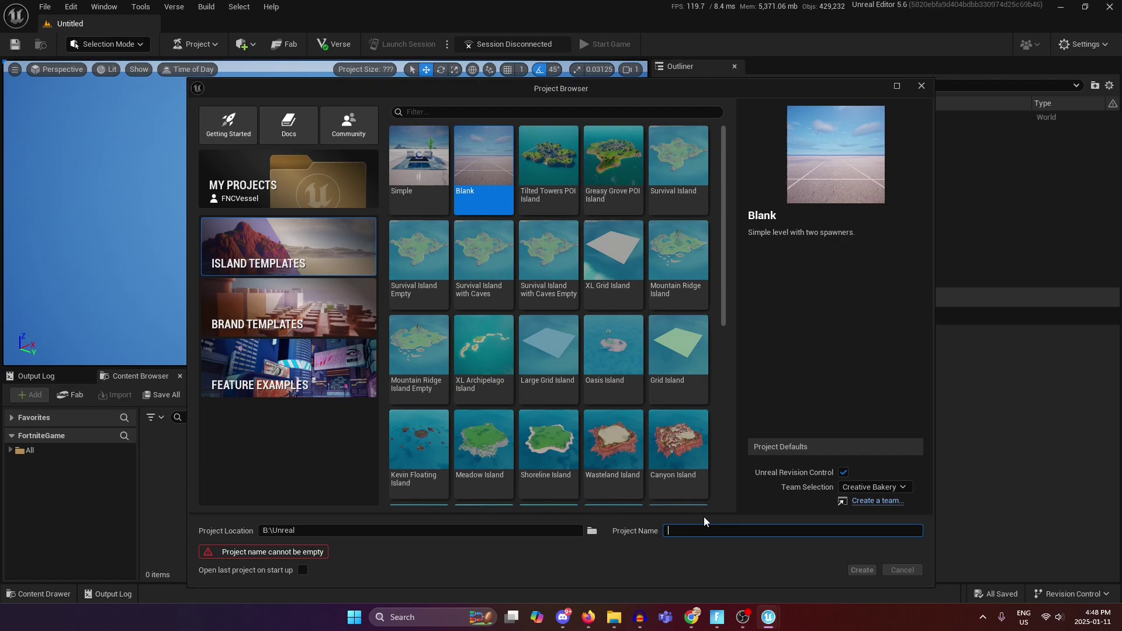
pyautogui.write('F')
pyautogui.press('BackSpace')
pyautogui.write('Rif')
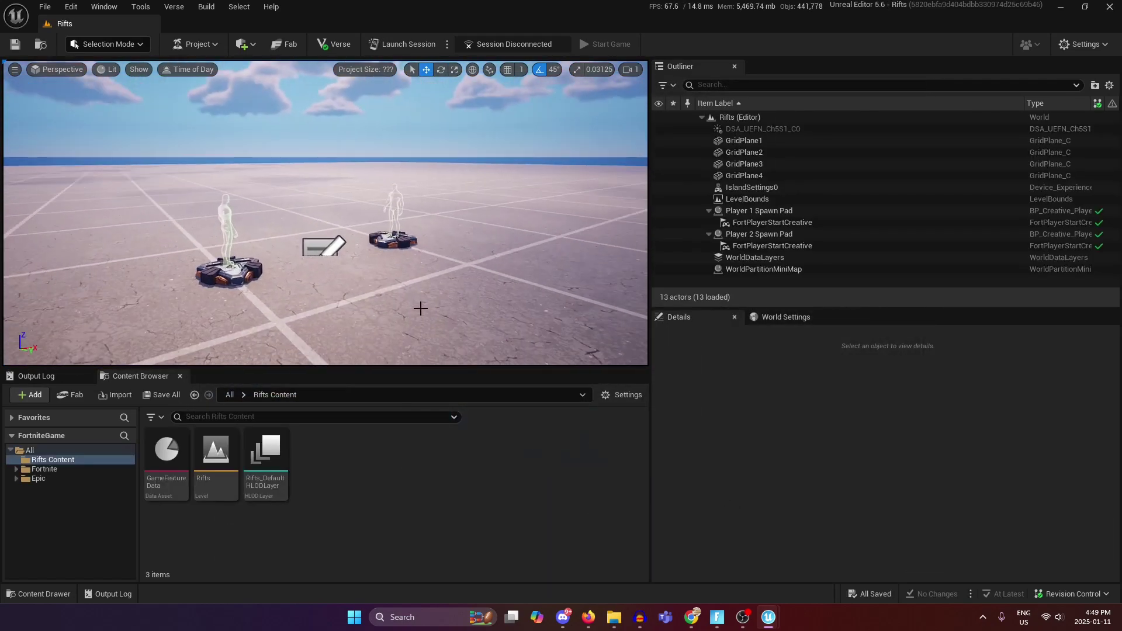
# - Create a new folder in Rifts Content and show it in File Explorer
pyautogui.rightClick(410, 516)
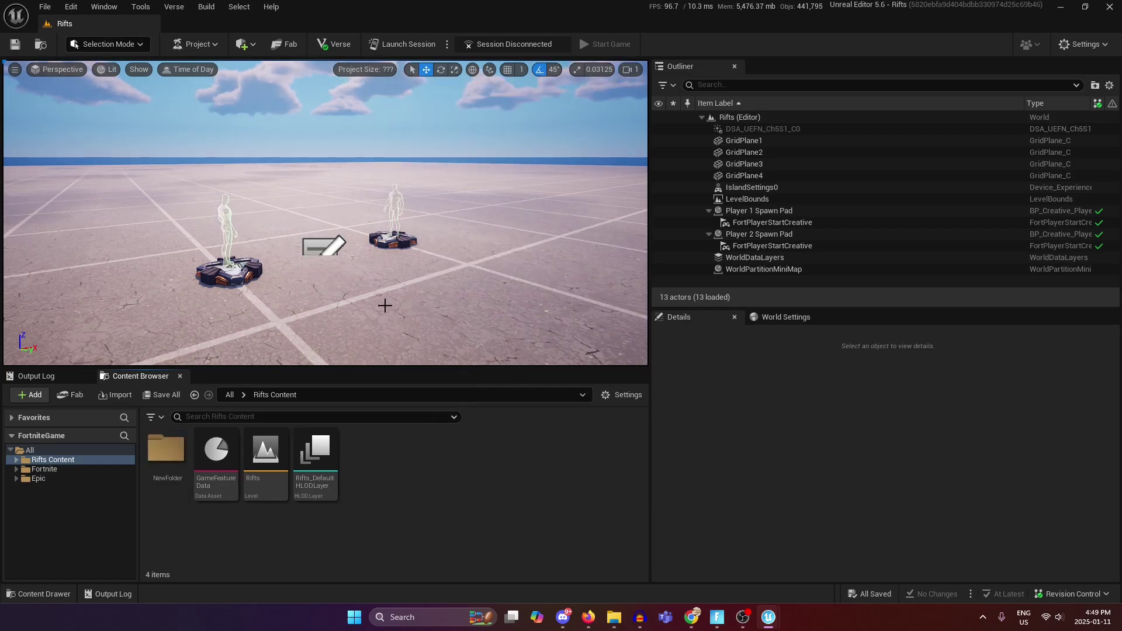
pyautogui.moveTo(385, 306); pyautogui.dragTo(444, 298, button='right')
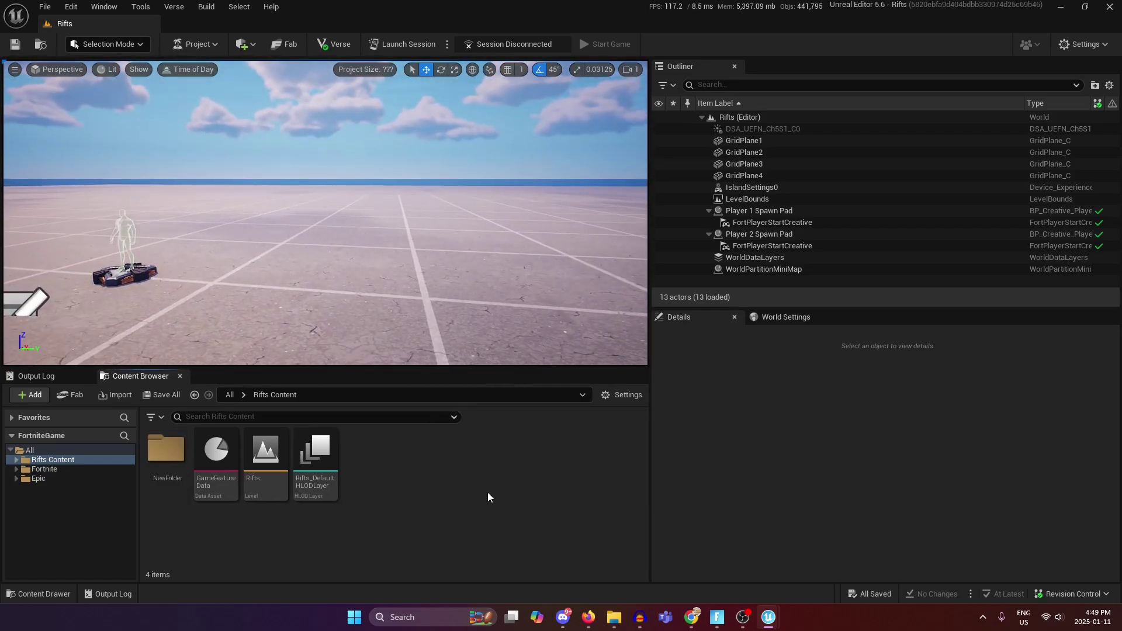
pyautogui.moveTo(625, 619)
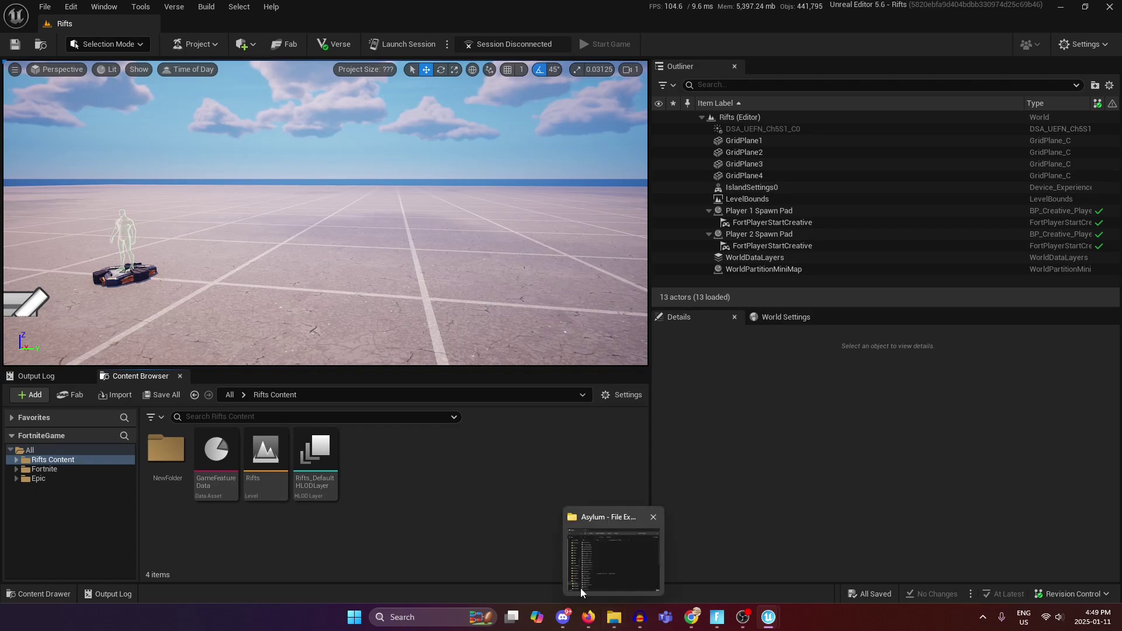
pyautogui.rightClick(170, 461)
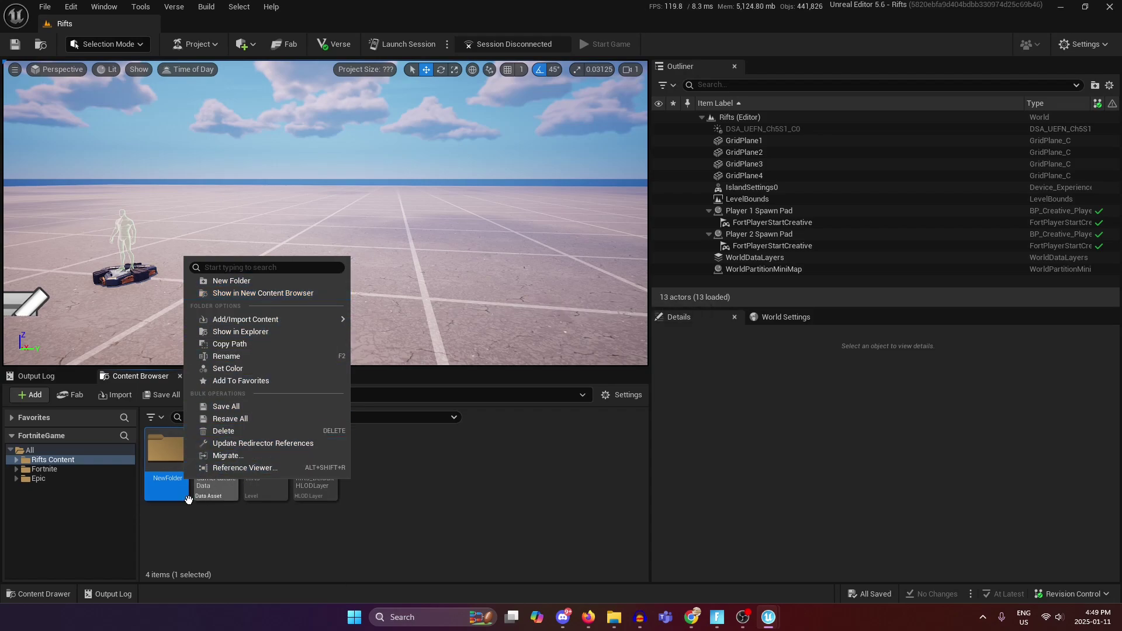
pyautogui.click(282, 332)
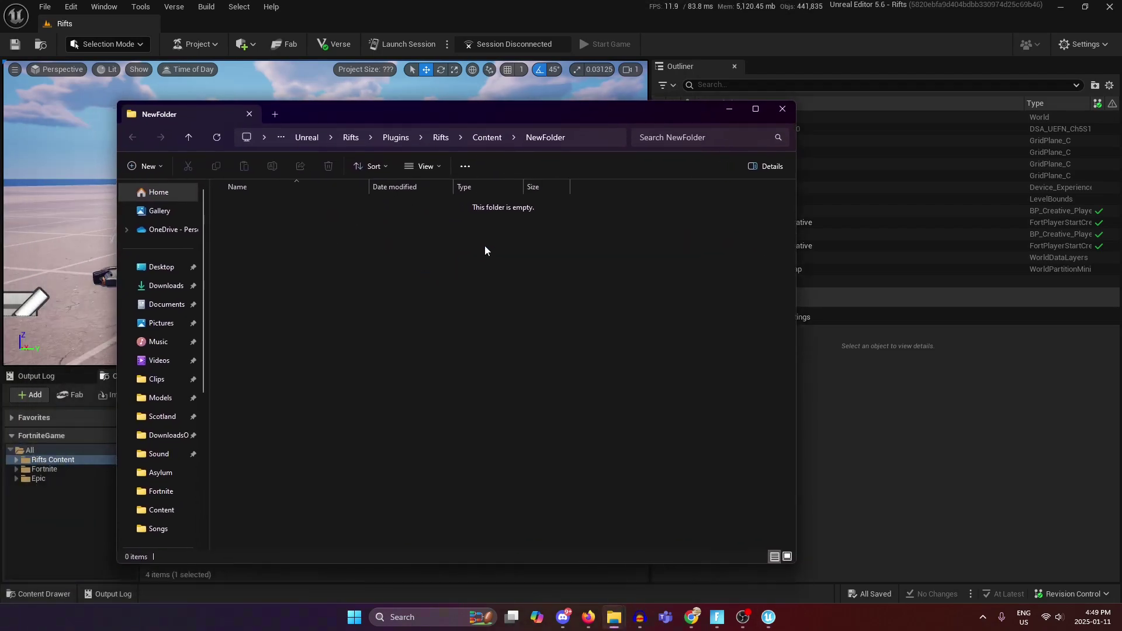
# - Locate the project's Content folder under Rifts/Plugins/Rifts in File Explorer, leave it open, and return to Unreal Editor
pyautogui.click(500, 144)
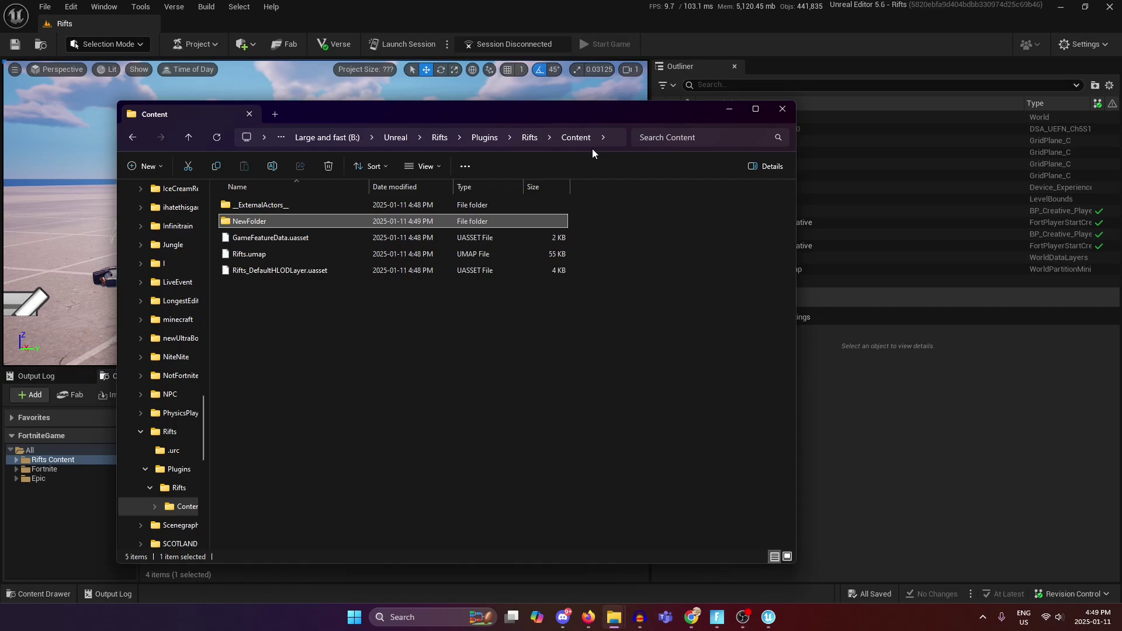
pyautogui.doubleClick(334, 220)
pyautogui.hotkey('alt', 'Left')
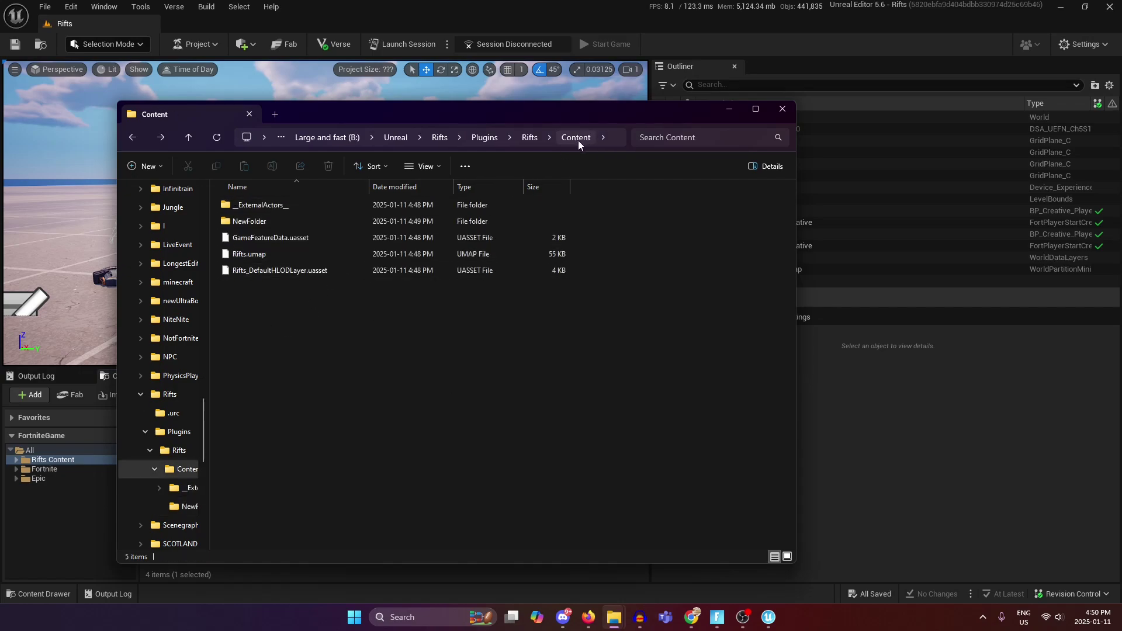
pyautogui.click(523, 138)
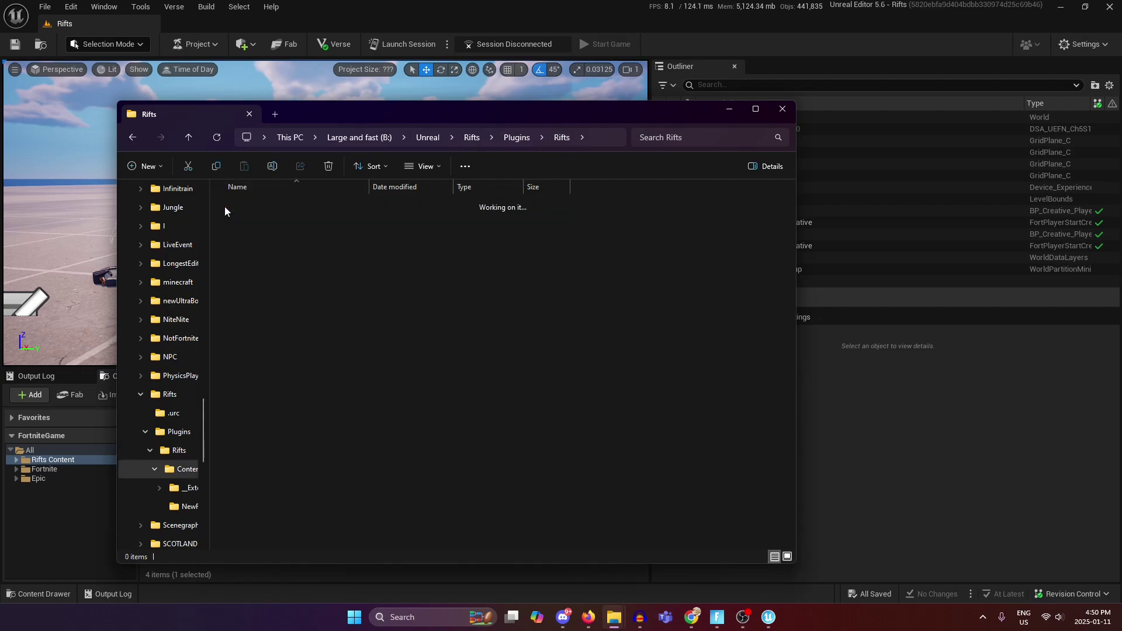
pyautogui.doubleClick(225, 205)
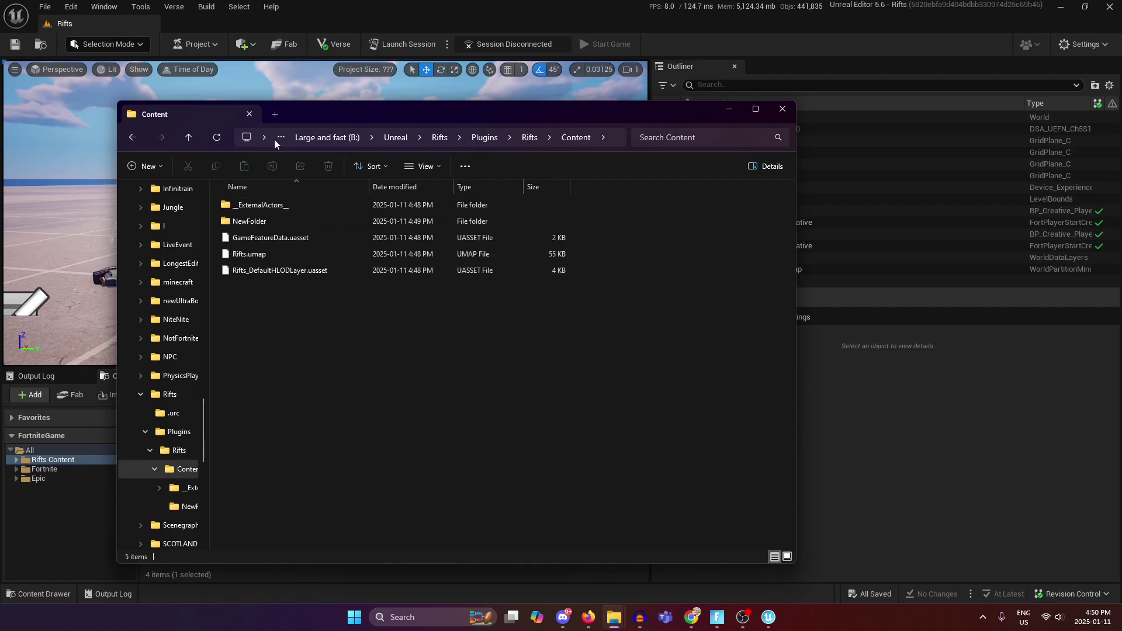
pyautogui.click(915, 438)
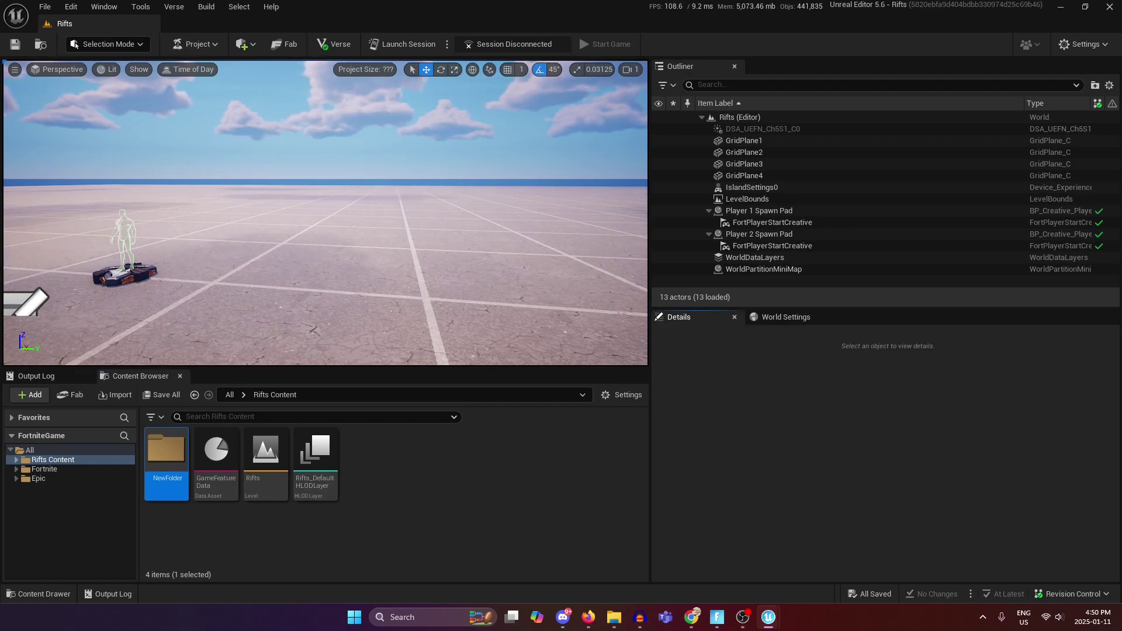
# - Switch to Firefox and download Crack.zip from Google Drive, accepting the download without a virus scan
pyautogui.click(562, 623)
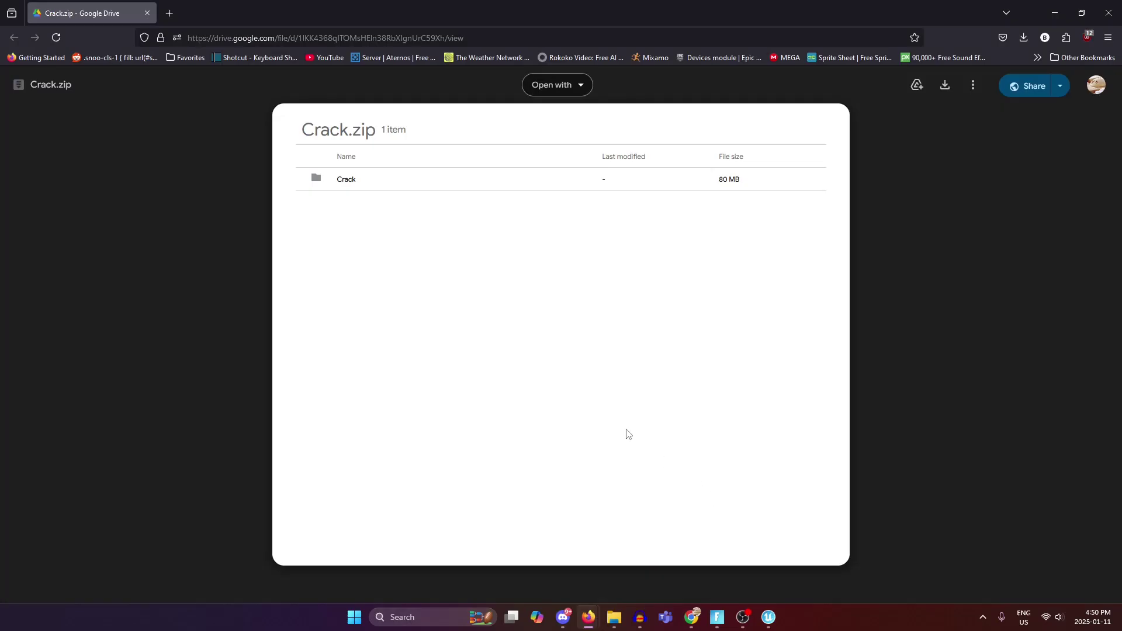
pyautogui.moveTo(279, 126); pyautogui.dragTo(479, 130)
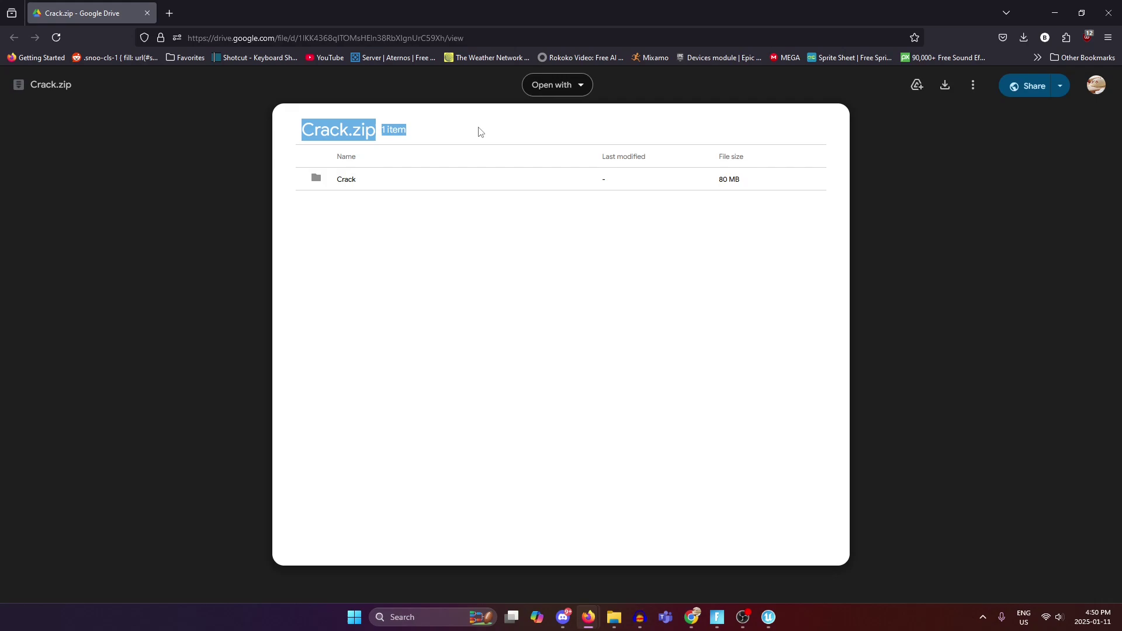
pyautogui.click(532, 179)
pyautogui.click(418, 257)
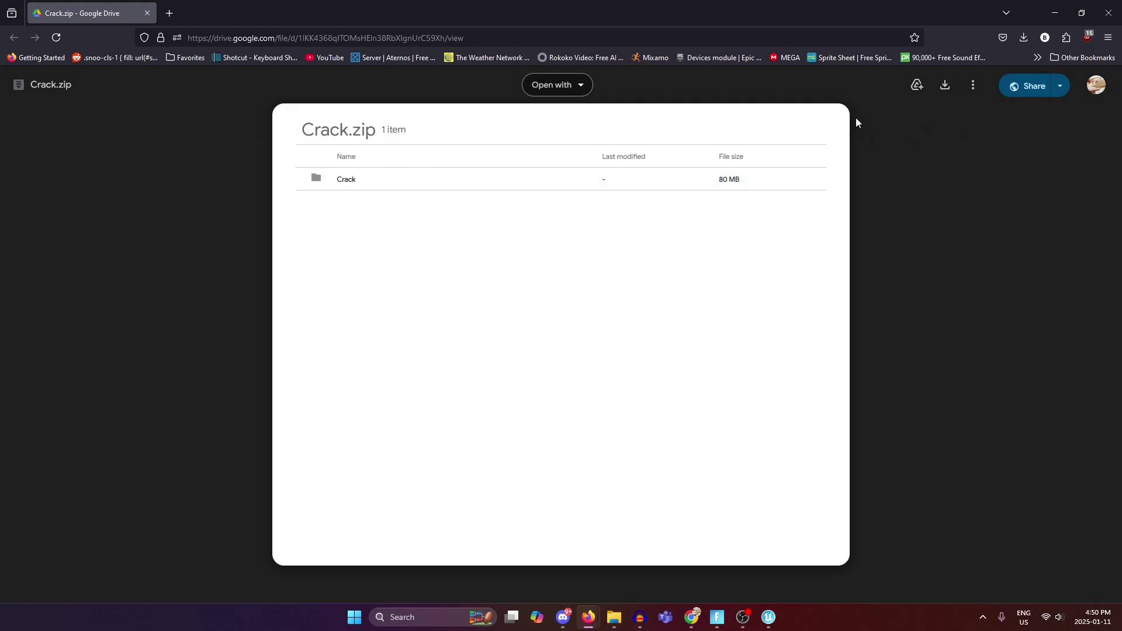
pyautogui.click(946, 86)
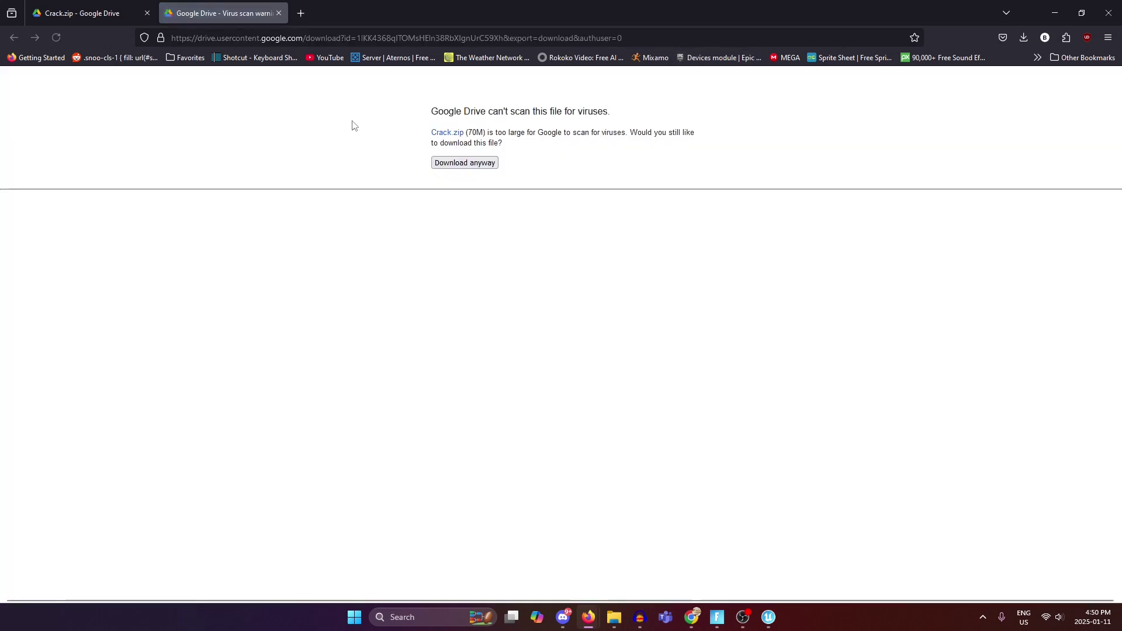
pyautogui.click(466, 164)
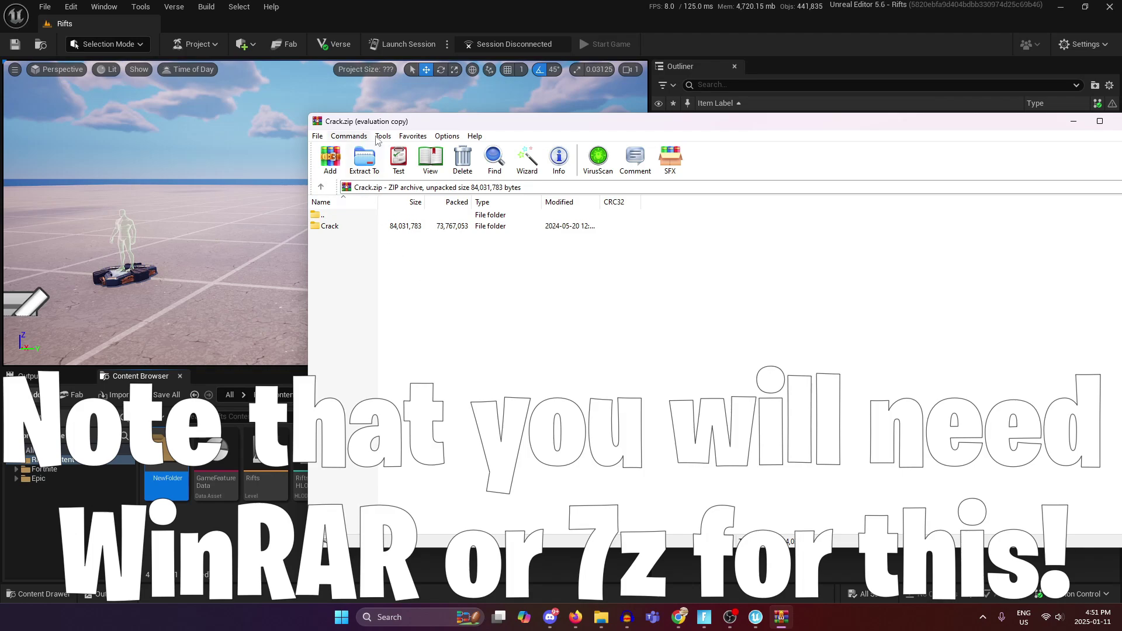
# - Extract the Crack folder from the WinRAR archive Crack.zip into the Rifts project's Content folder in File Explorer
pyautogui.moveTo(602, 617)
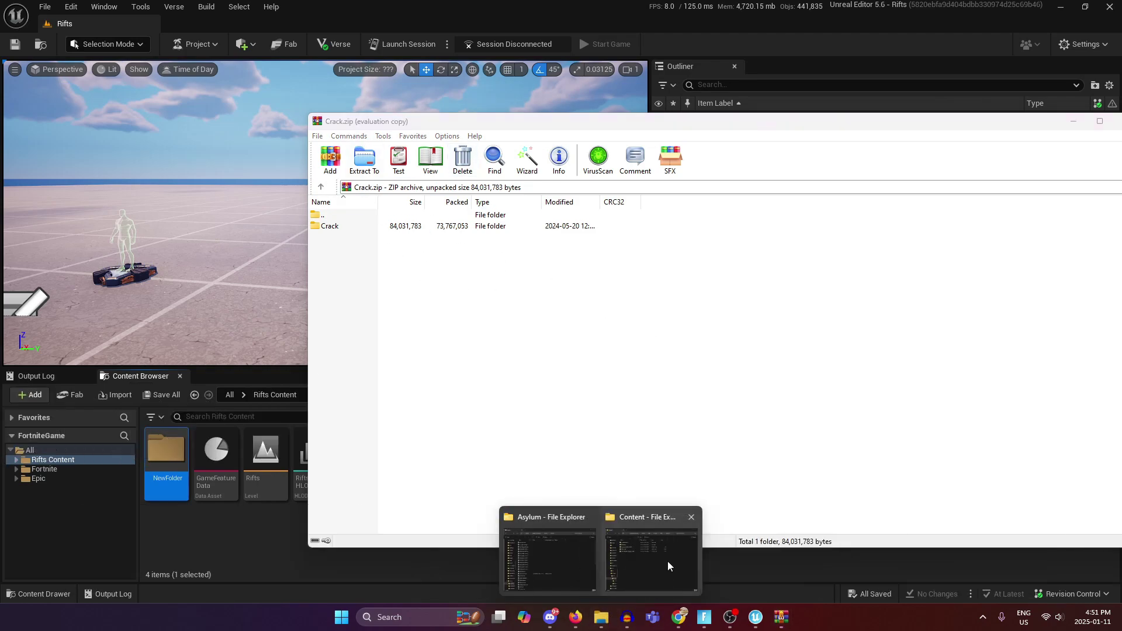
pyautogui.click(668, 561)
pyautogui.click(911, 297)
pyautogui.click(248, 371)
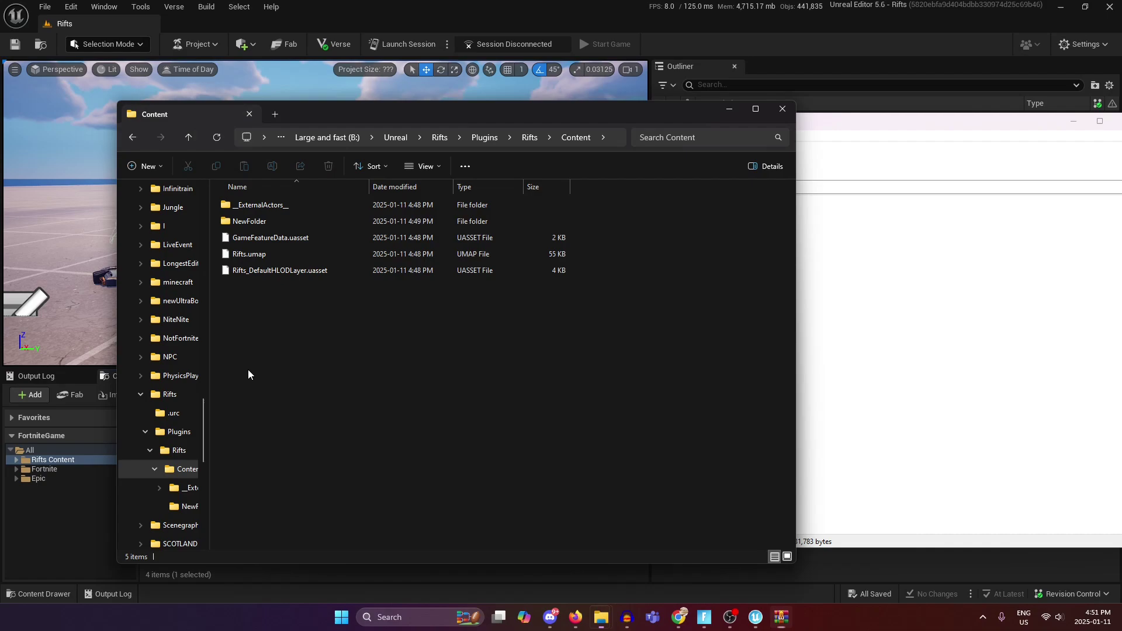
pyautogui.click(881, 339)
pyautogui.moveTo(411, 227); pyautogui.dragTo(518, 325)
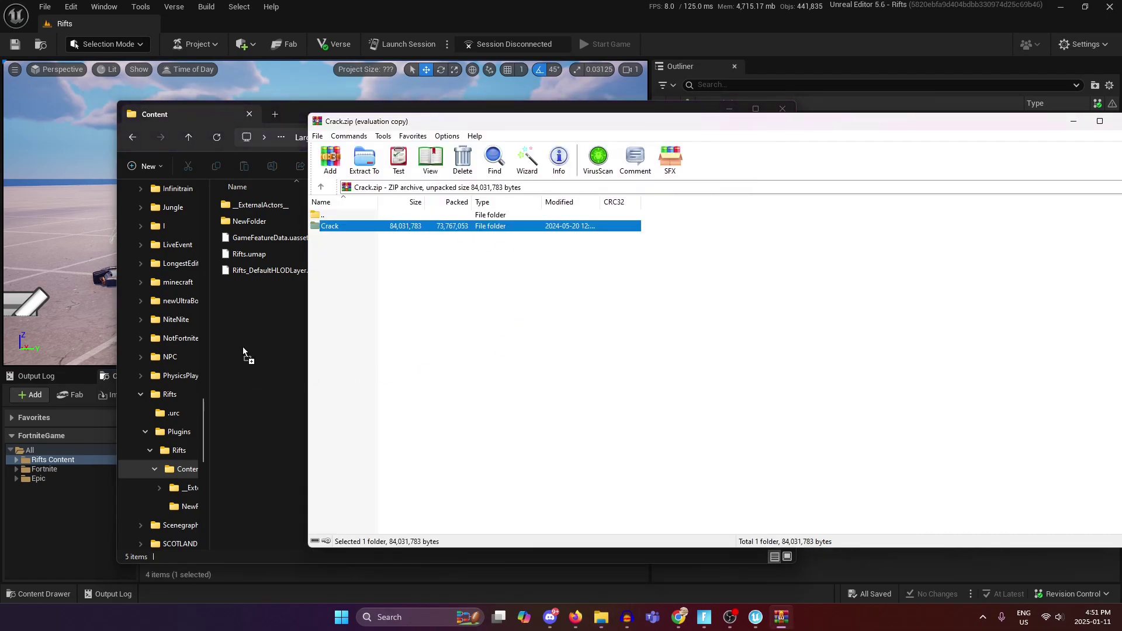
pyautogui.moveTo(243, 346); pyautogui.dragTo(282, 471)
pyautogui.click(283, 471)
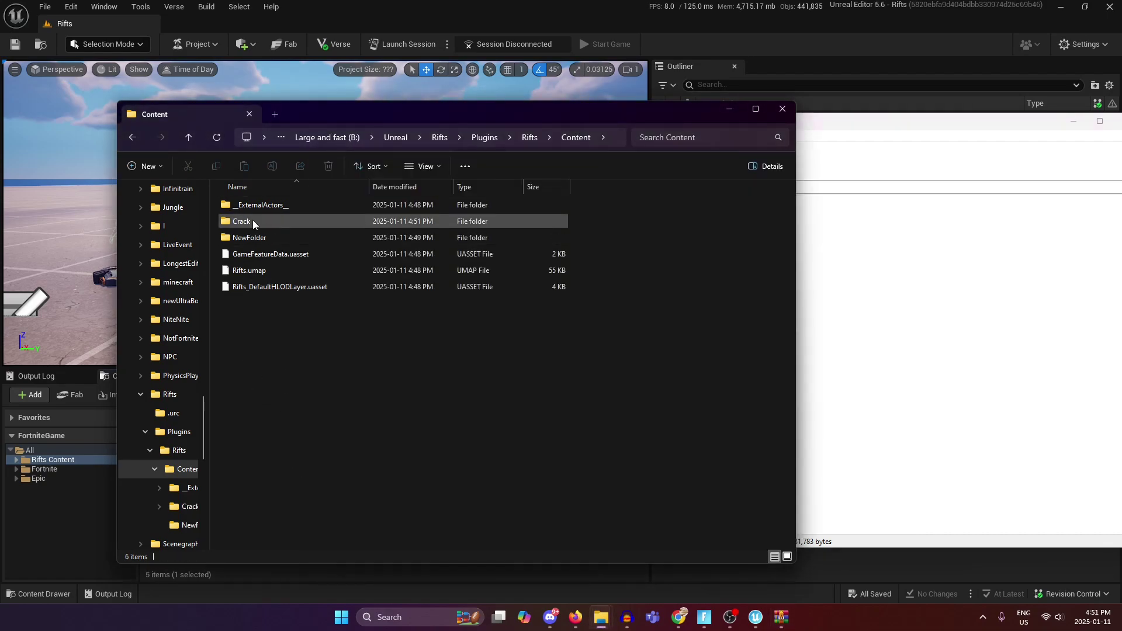
# - Switch to Unreal Editor, check the subfolders of the imported Crack folder, and save all project files
pyautogui.click(92, 549)
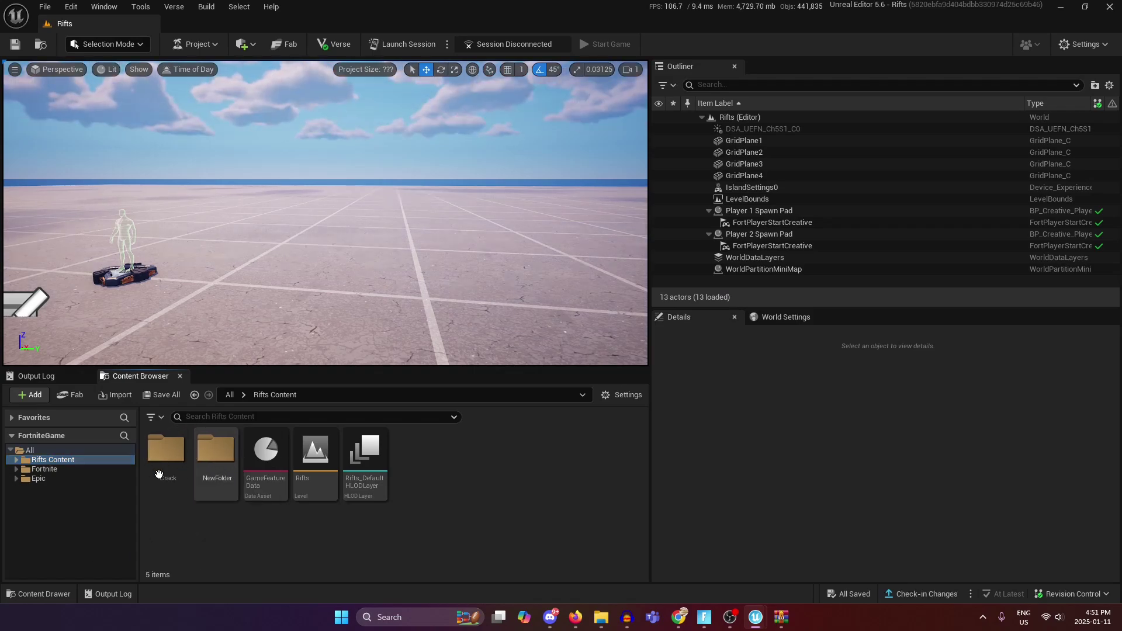
pyautogui.doubleClick(166, 453)
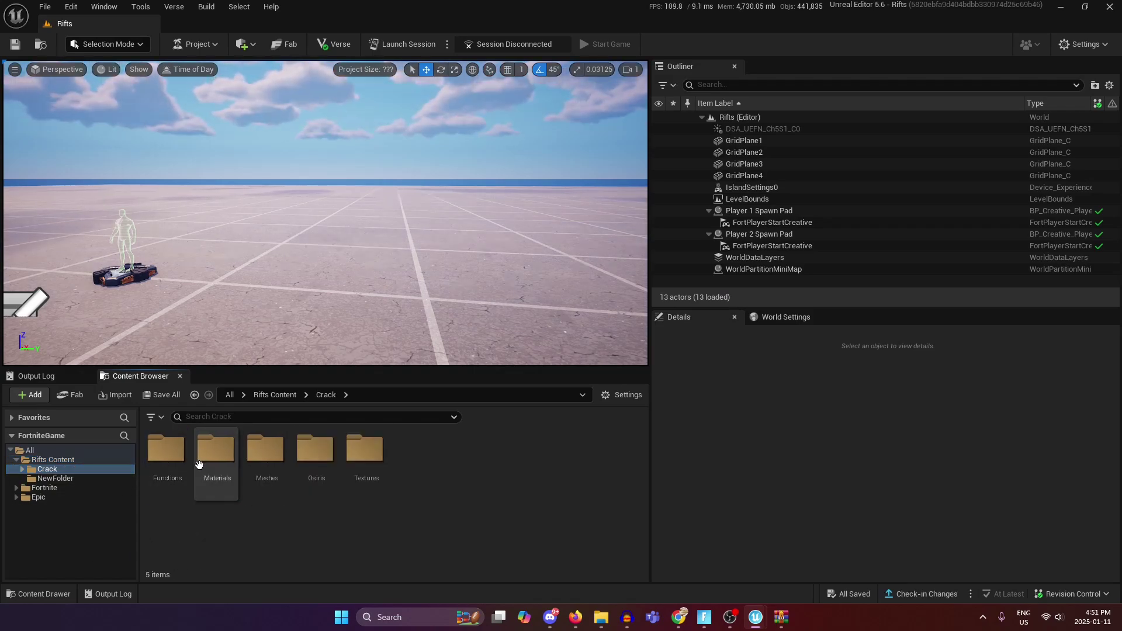
pyautogui.doubleClick(294, 464)
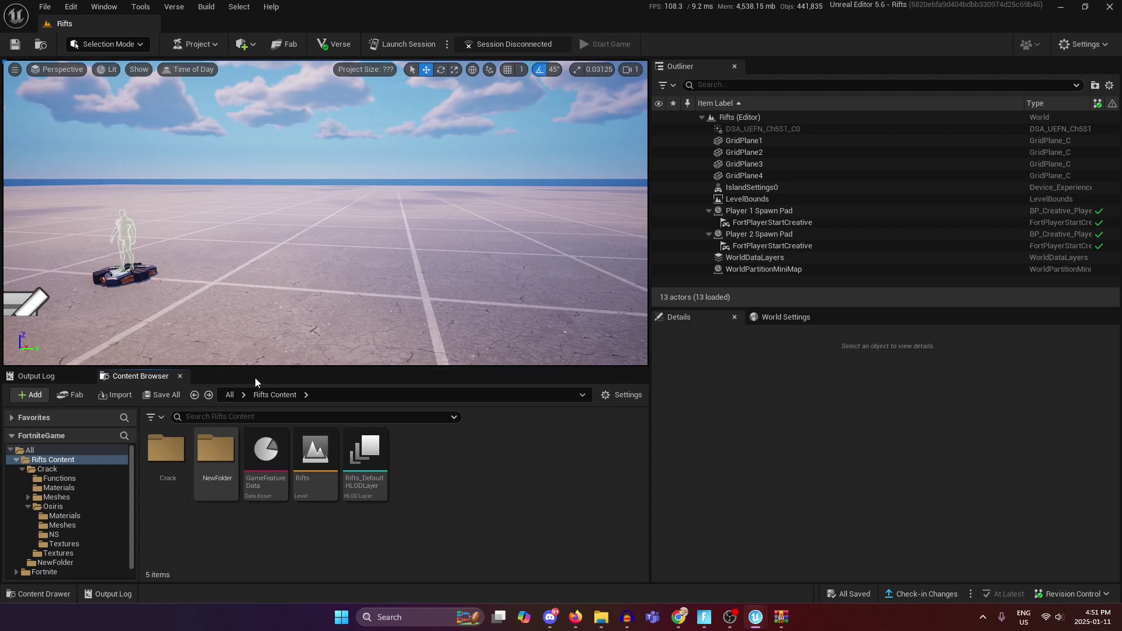
pyautogui.click(41, 7)
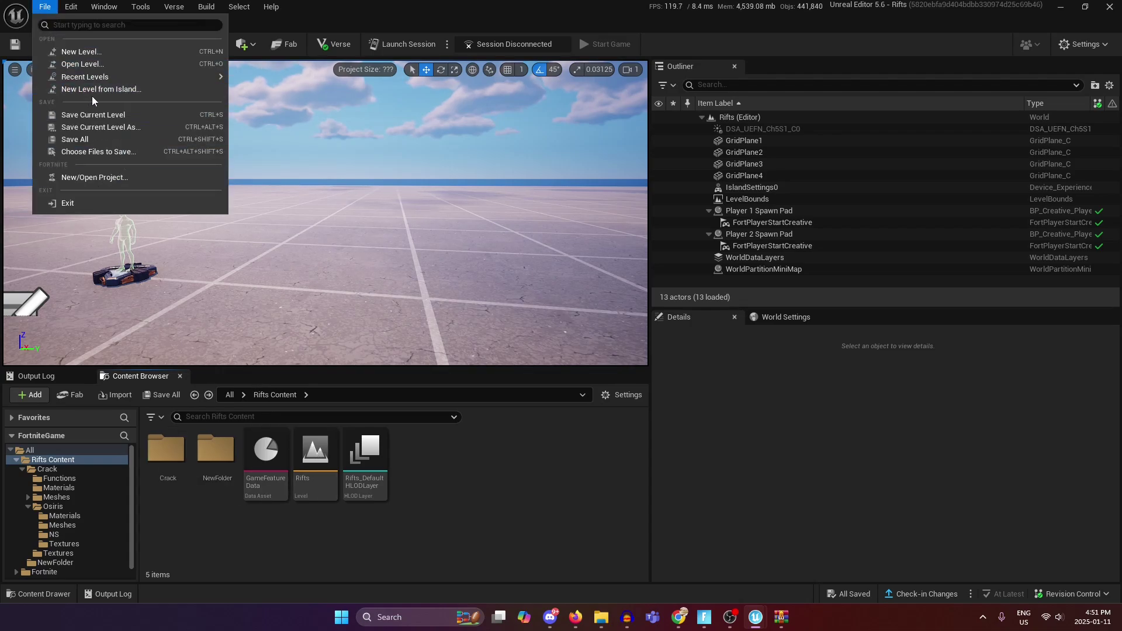
pyautogui.click(125, 140)
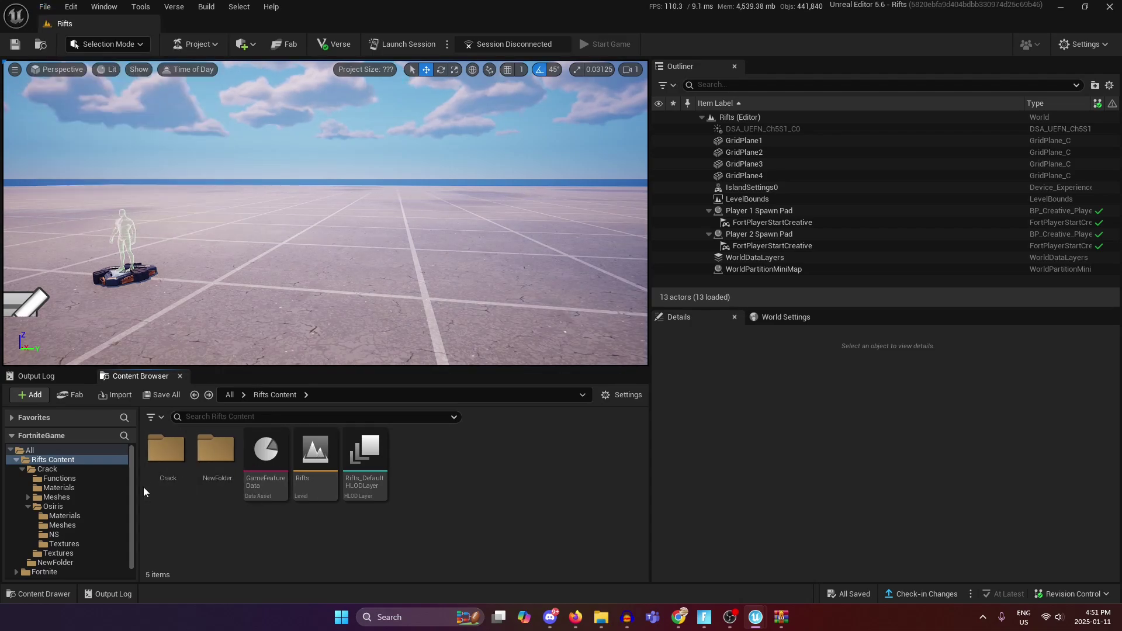
# - Browse the imported Crack folder and open the NS folder inside its Osiris subfolder
pyautogui.doubleClick(153, 467)
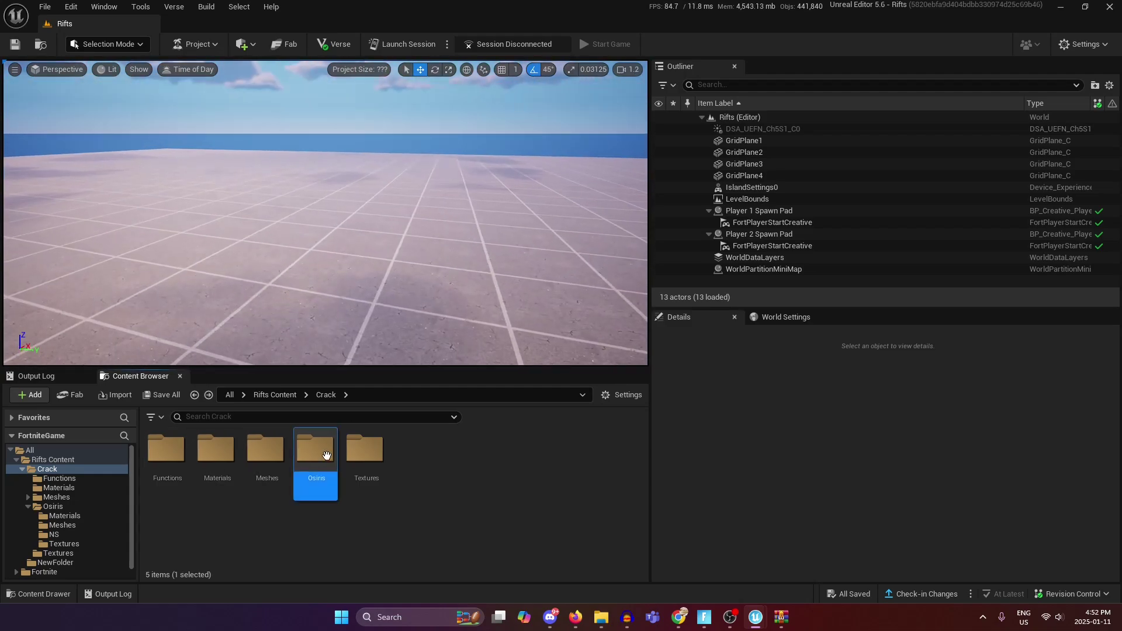
pyautogui.click(54, 534)
pyautogui.hotkey('alt', 'Left')
pyautogui.hotkey('alt', 'Left')
pyautogui.hotkey('alt', 'Left')
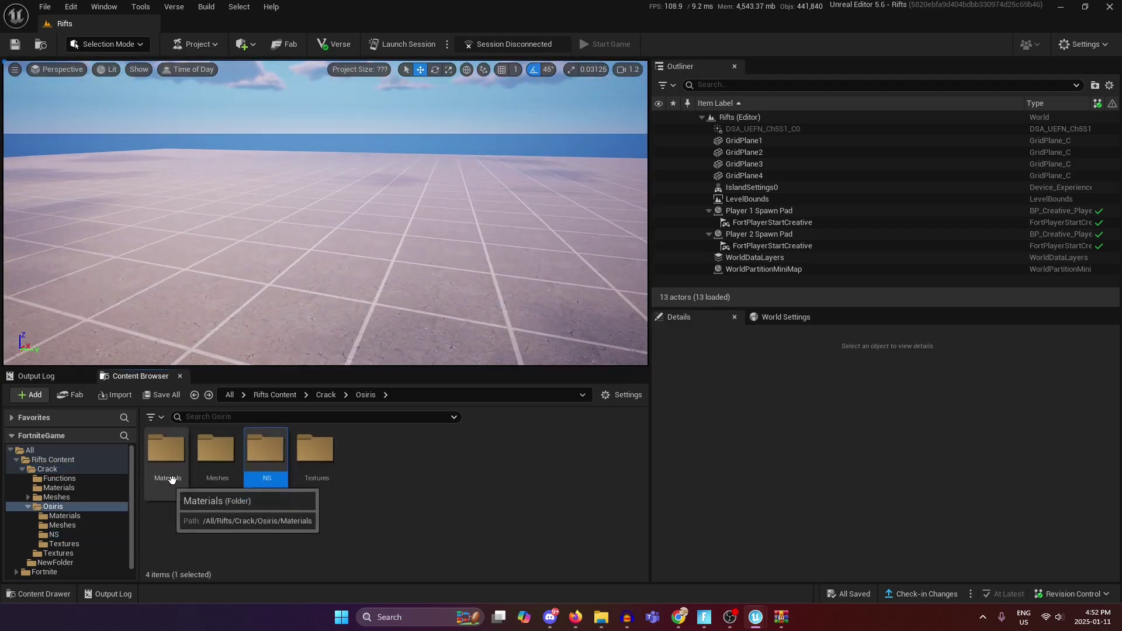
pyautogui.doubleClick(167, 467)
pyautogui.moveTo(325, 234); pyautogui.dragTo(175, 234, button='right')
pyautogui.moveTo(368, 290); pyautogui.dragTo(351, 315, button='right')
pyautogui.scroll(-5, 368, 290)
pyautogui.doubleClick(167, 471)
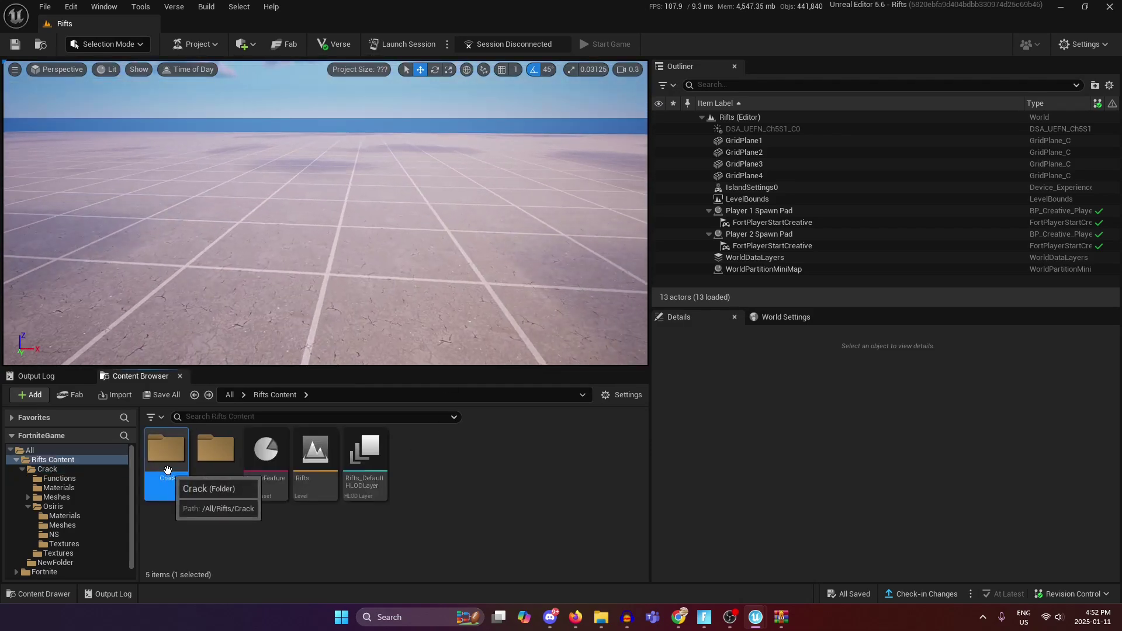
pyautogui.hotkey('alt', 'Left')
pyautogui.doubleClick(324, 454)
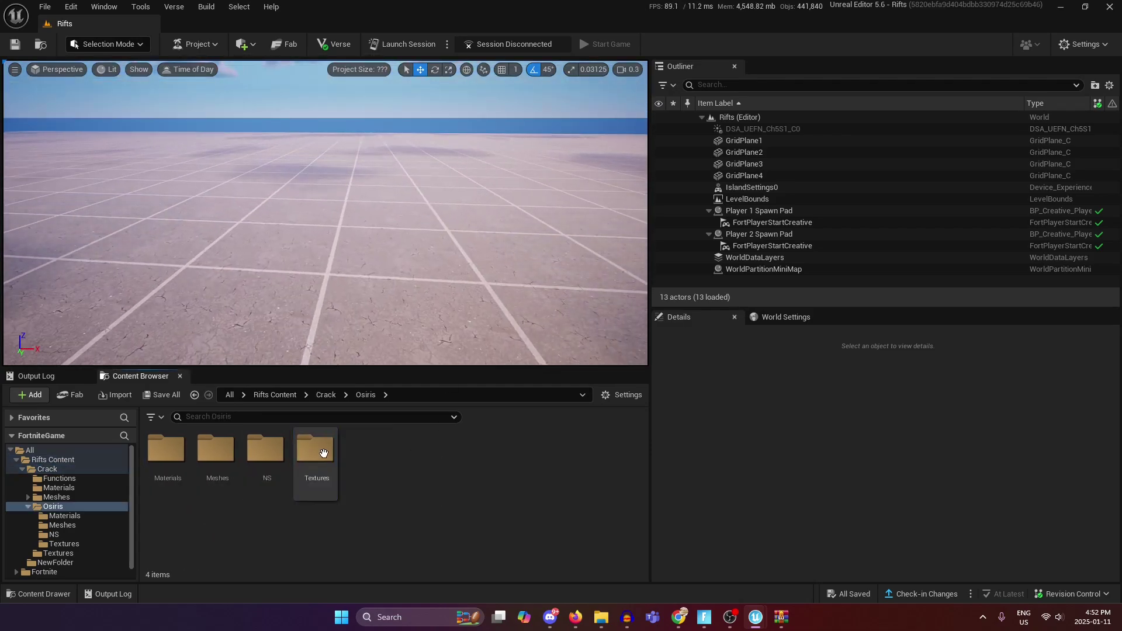
pyautogui.doubleClick(269, 456)
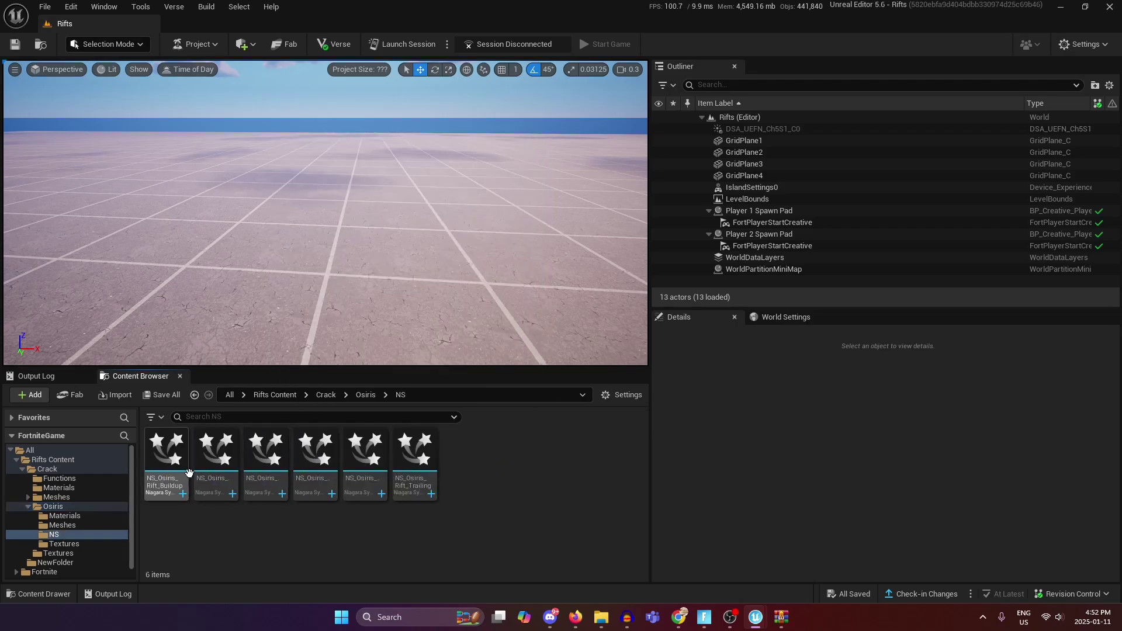
# - Place the NS_Osiris_Rift_Buildup Niagara system in the level and preview its effect above the grid floor
pyautogui.moveTo(167, 462); pyautogui.dragTo(257, 120)
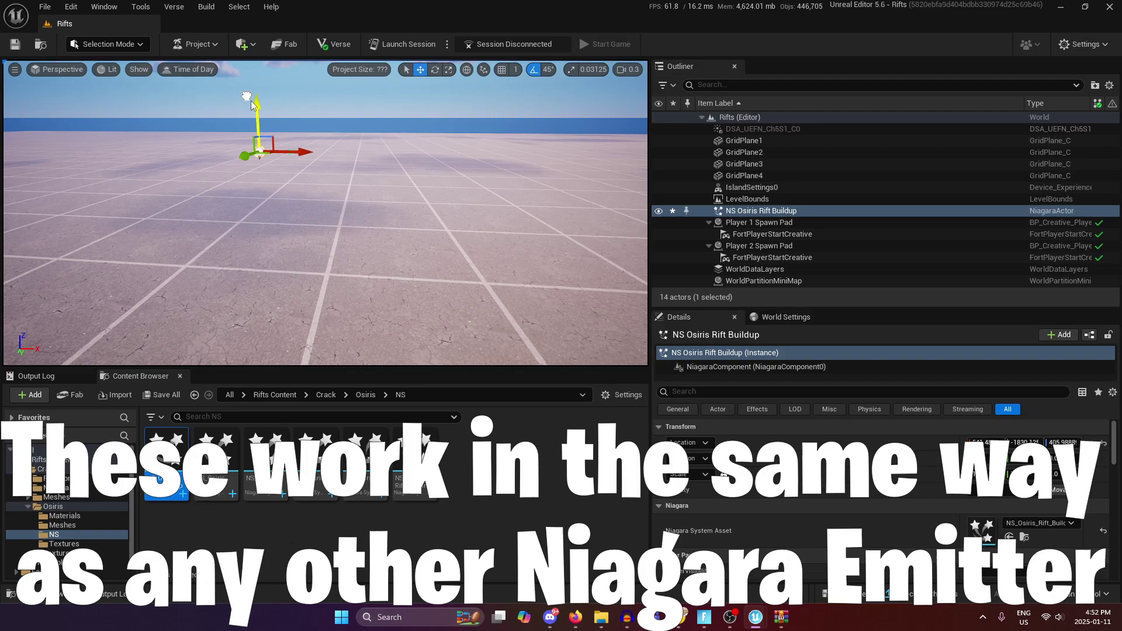
pyautogui.moveTo(257, 120); pyautogui.dragTo(205, 58, button='right')
pyautogui.scroll(3, 257, 120)
pyautogui.moveTo(314, 234); pyautogui.dragTo(356, 220, button='right')
pyautogui.scroll(-3, 982, 491)
pyautogui.scroll(3, 327, 228)
pyautogui.scroll(-3, 325, 213)
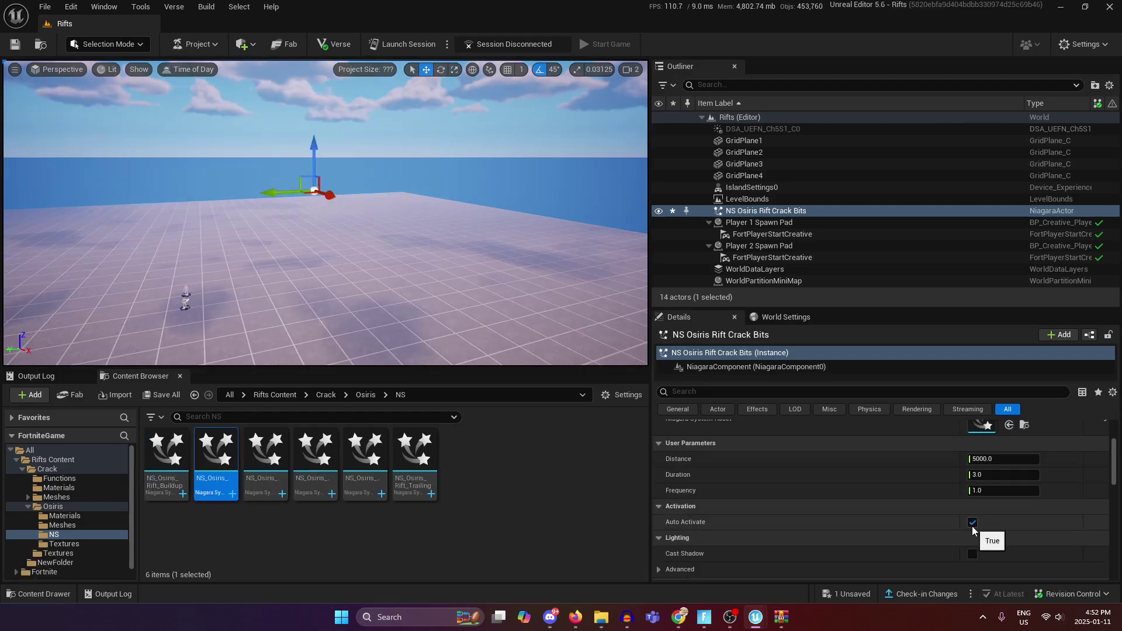
# - Preview the NS Osiris Rift SmashBig effect in the level and move the Message Log window aside
pyautogui.moveTo(325, 213)
pyautogui.mouseDown(button='right')
pyautogui.moveTo(345, 195)
pyautogui.moveTo(468, 211)
pyautogui.moveTo(374, 198)
pyautogui.moveTo(424, 219)
pyautogui.moveTo(327, 225)
pyautogui.mouseUp(button='right')
pyautogui.scroll(-1, 325, 213)
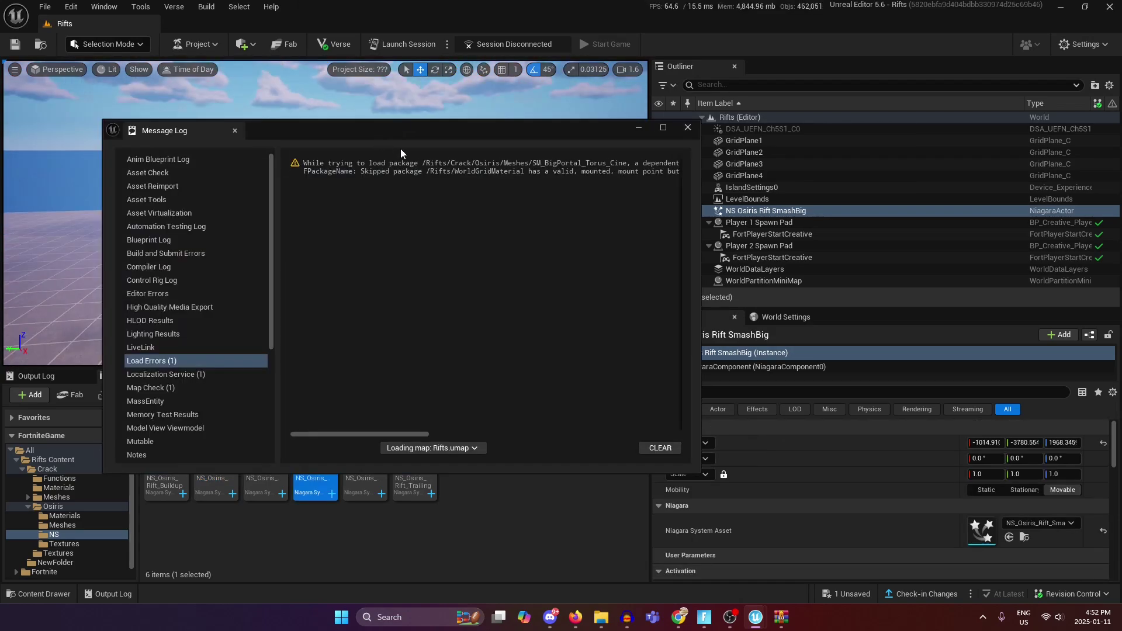
pyautogui.moveTo(398, 132); pyautogui.dragTo(488, 192)
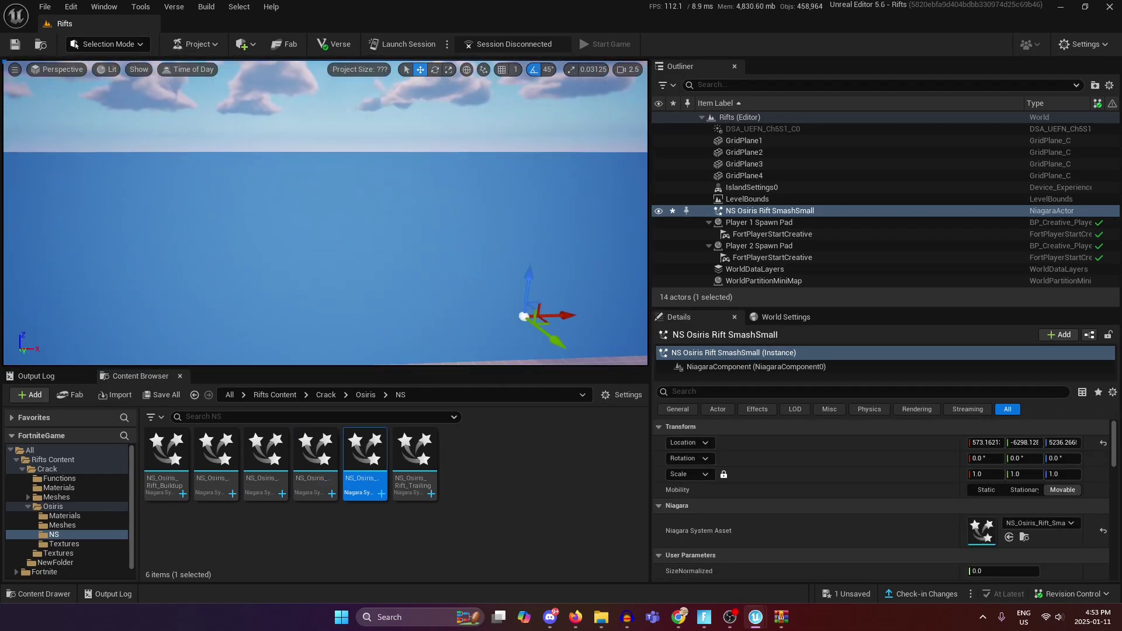
# - Toggle Auto Activate on NS Osiris Rift SmashSmall to preview its effect in the level
pyautogui.scroll(-5, 900, 479)
pyautogui.click(972, 453)
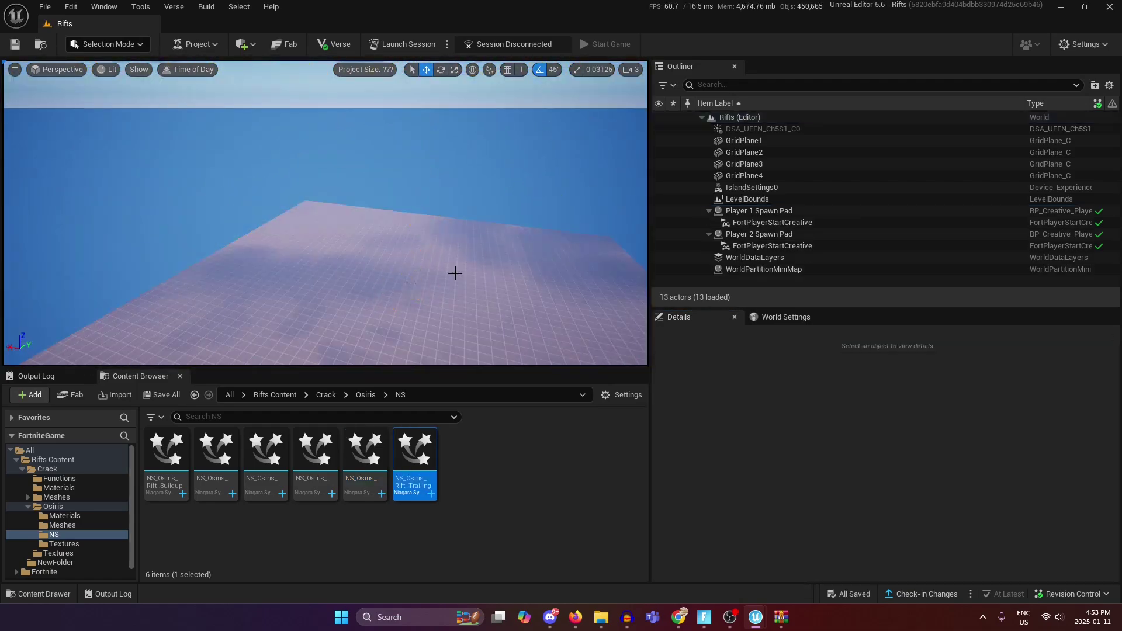
pyautogui.press('w')
pyautogui.moveTo(356, 213); pyautogui.dragTo(410, 205, button='right')
pyautogui.scroll(-1, 356, 214)
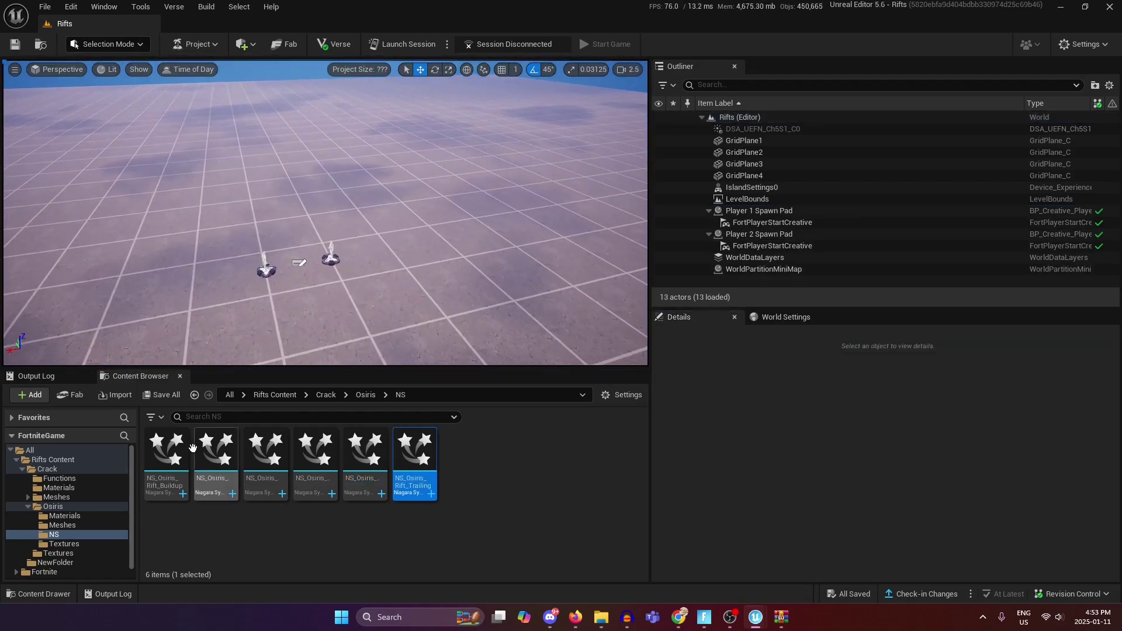
# - Return to the Rifts Content folder and resave all assets in the Crack folder
pyautogui.click(195, 395)
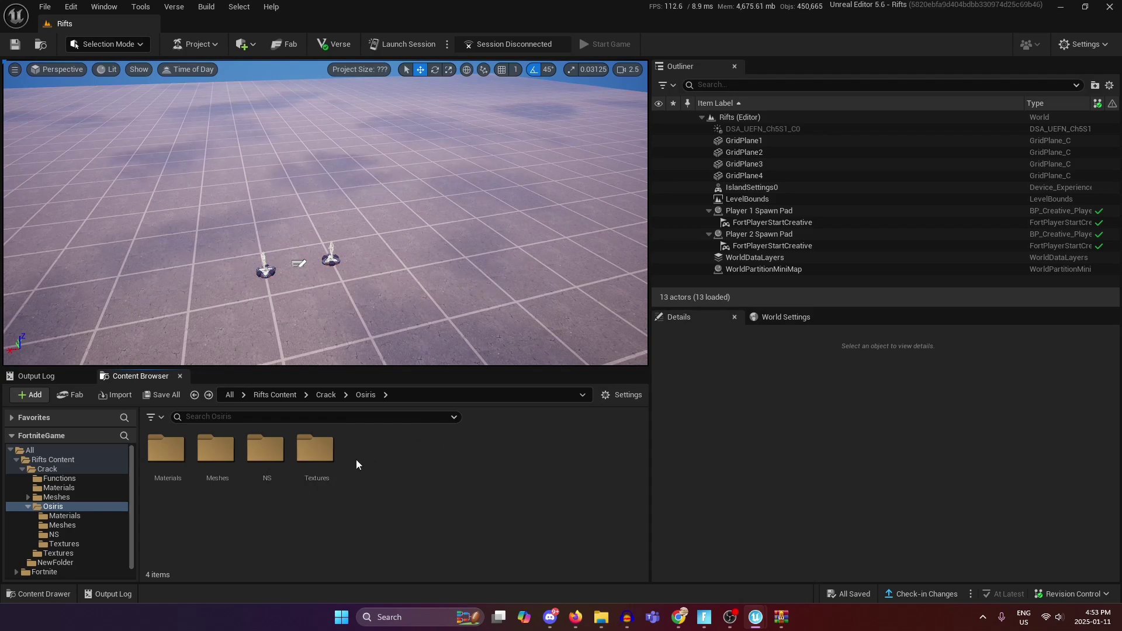
pyautogui.hotkey('alt', 'Left')
pyautogui.hotkey('alt', 'Left')
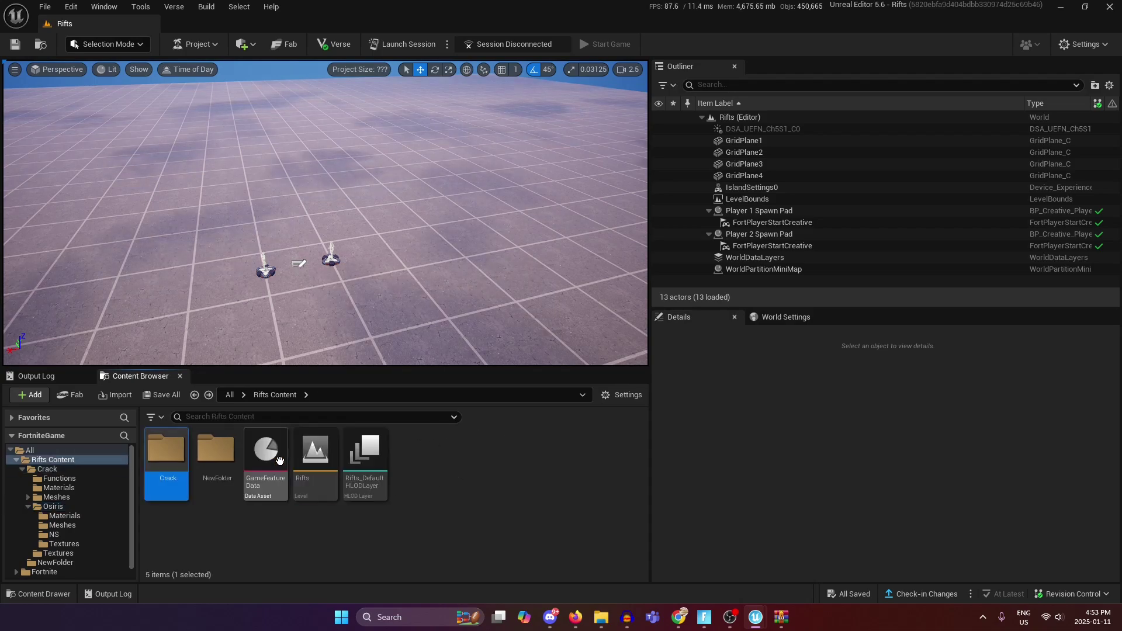
pyautogui.rightClick(177, 463)
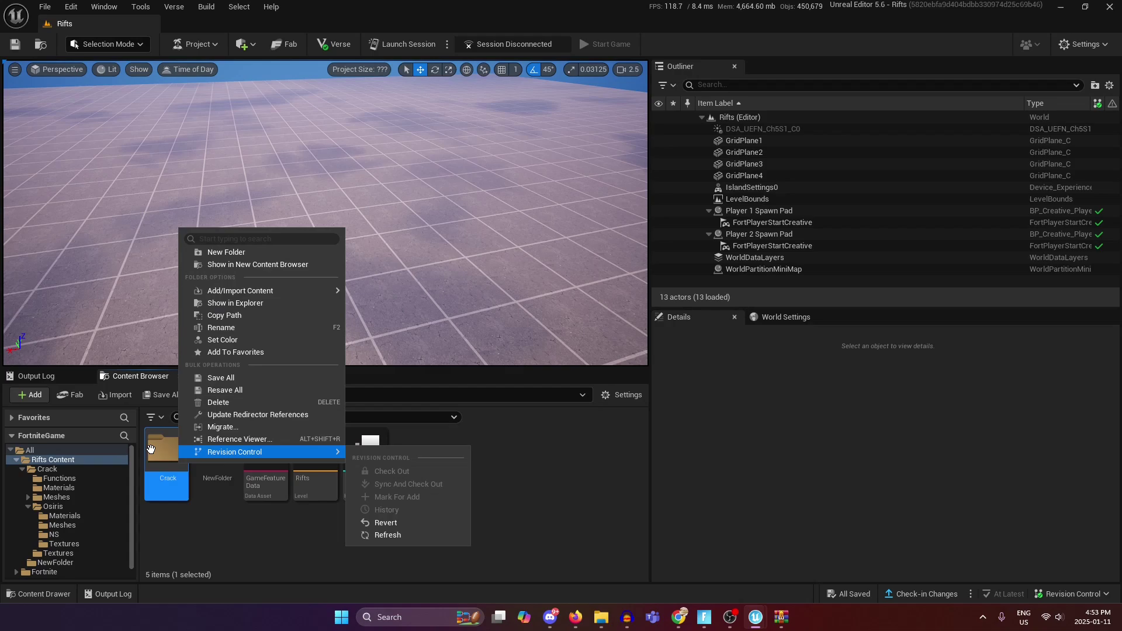
pyautogui.click(231, 403)
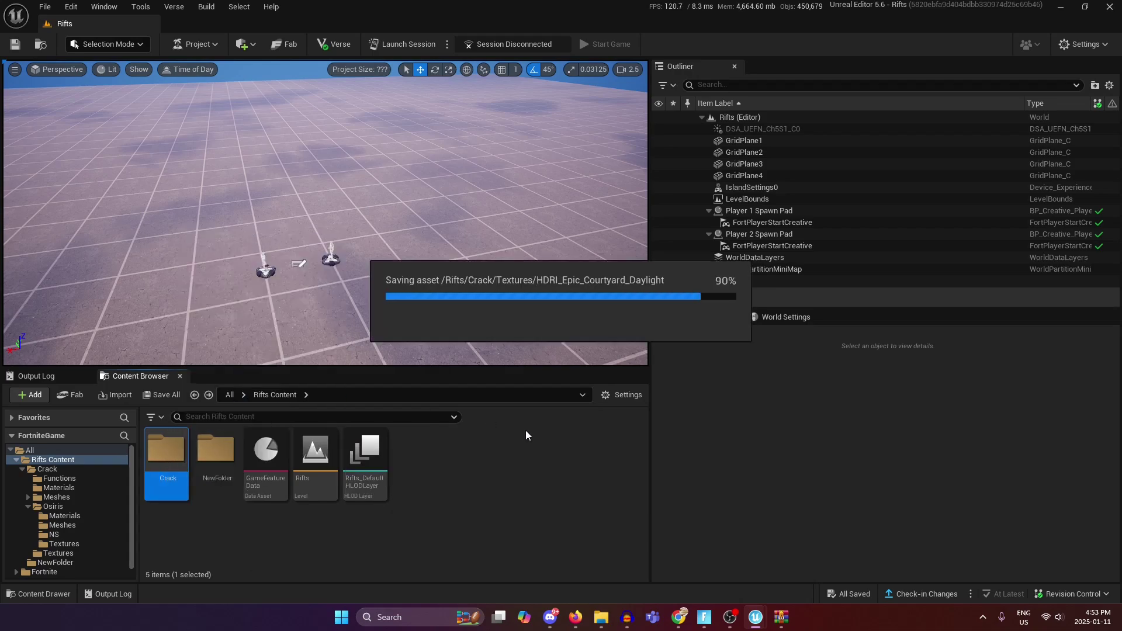
# - Check the launch session options, and reopen the NS folder inside Crack's Osiris subfolder
pyautogui.click(447, 44)
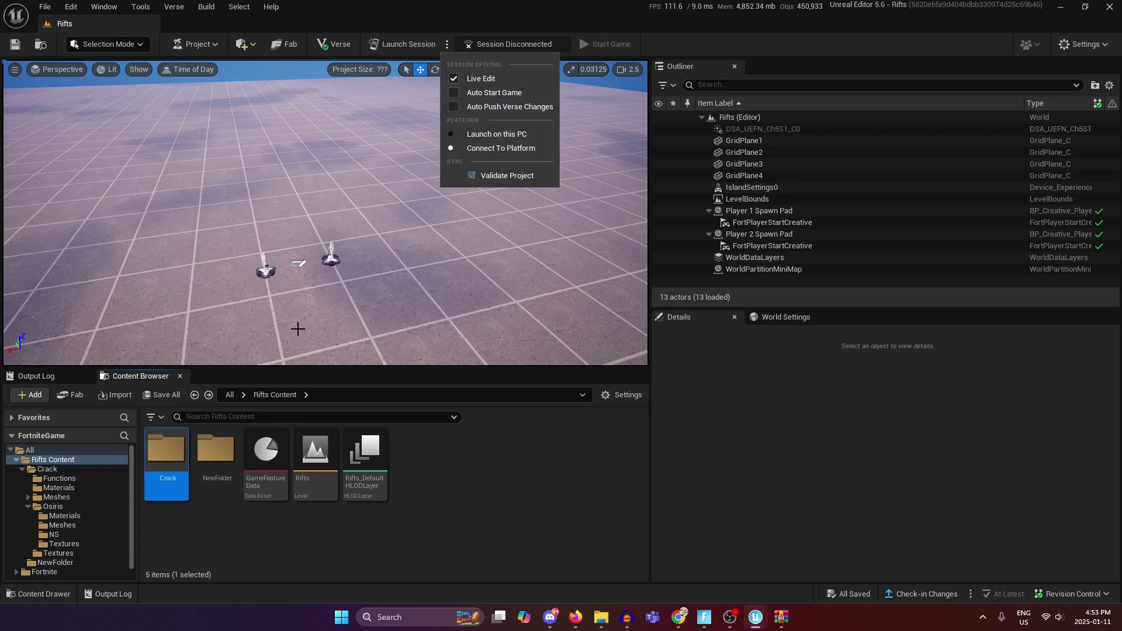
pyautogui.click(165, 448)
pyautogui.doubleClick(165, 449)
pyautogui.hotkey('alt', 'Left')
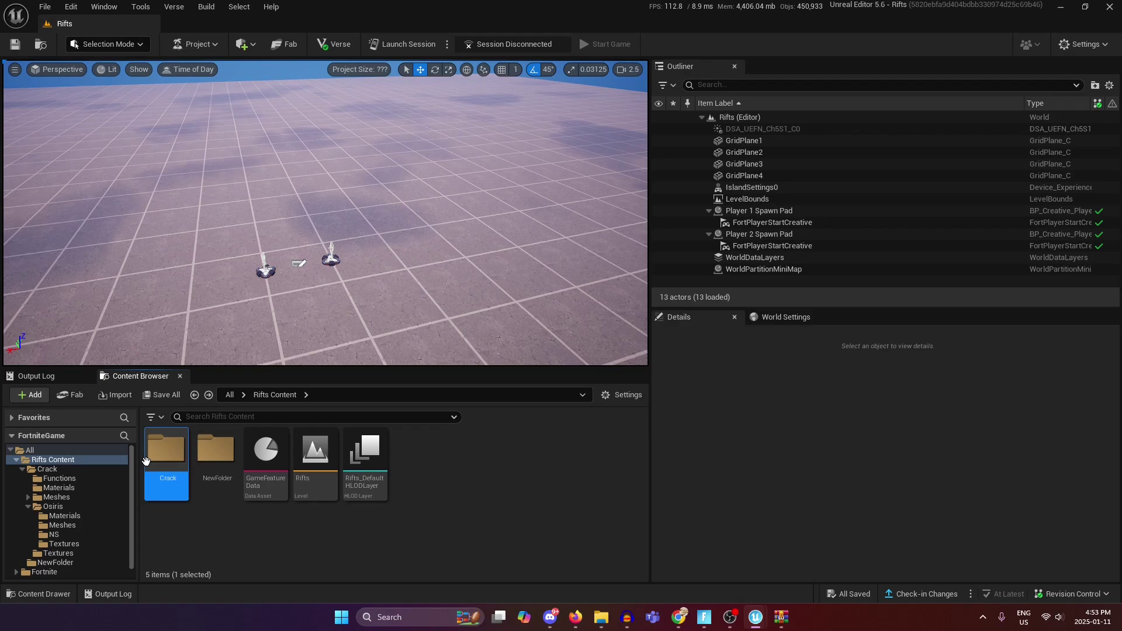
pyautogui.hotkey('alt', 'Right')
pyautogui.doubleClick(304, 462)
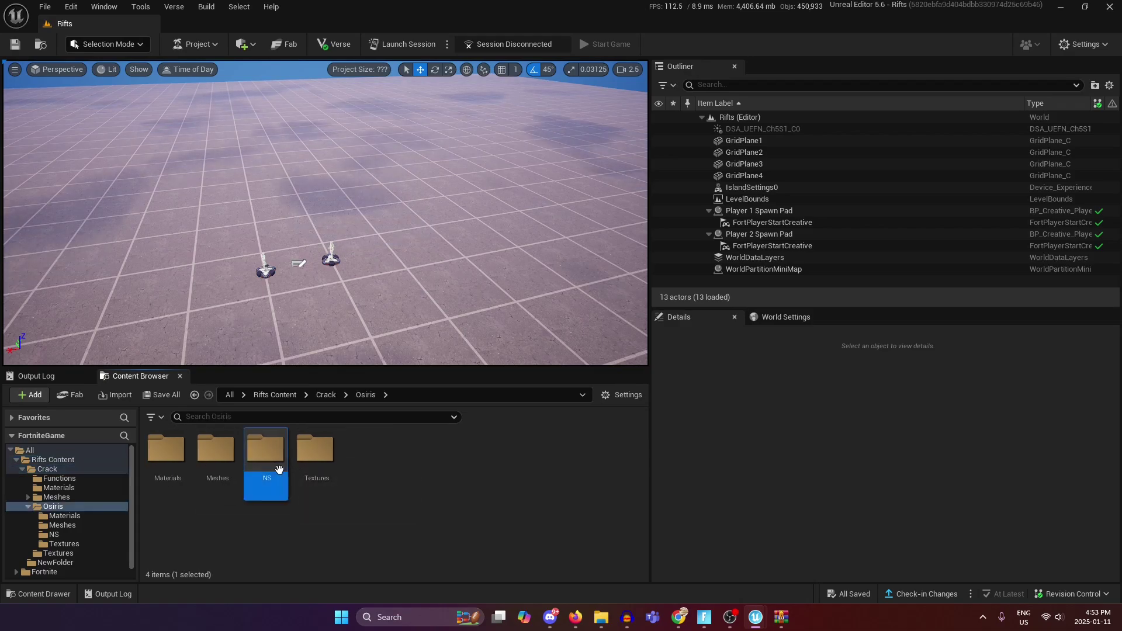
pyautogui.doubleClick(266, 452)
# - Open the NS_Osiris_Rift_Buildup system in the Niagara editor and maximize its window
pyautogui.press('a')
pyautogui.moveTo(433, 255); pyautogui.dragTo(537, 234, button='right')
pyautogui.scroll(-3, 433, 255)
pyautogui.click(178, 461)
pyautogui.doubleClick(169, 456)
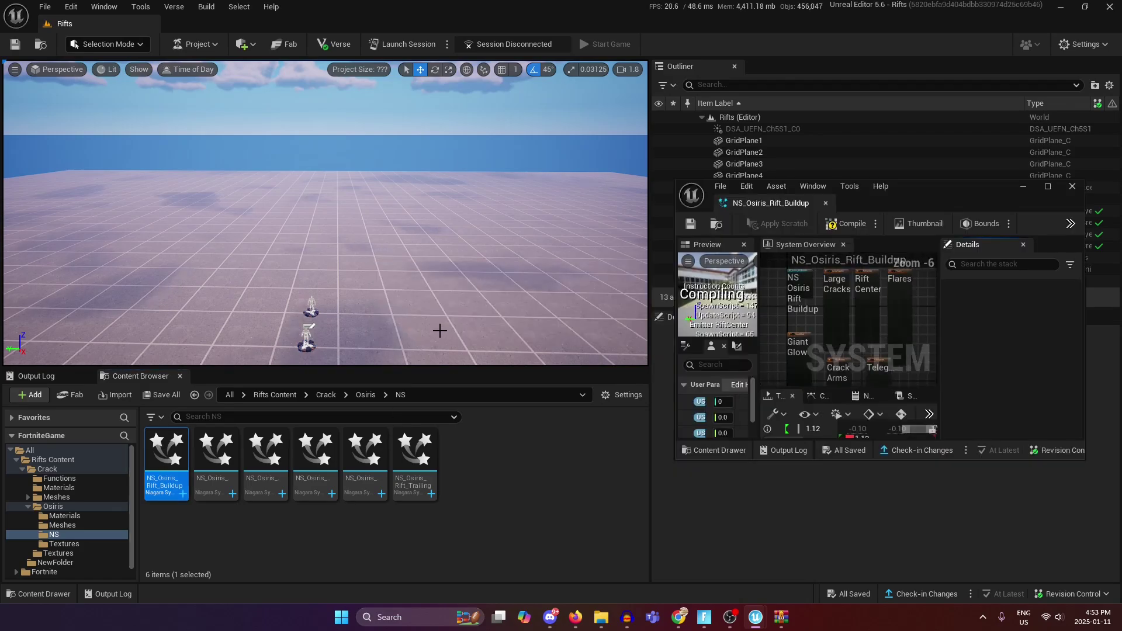
pyautogui.doubleClick(910, 185)
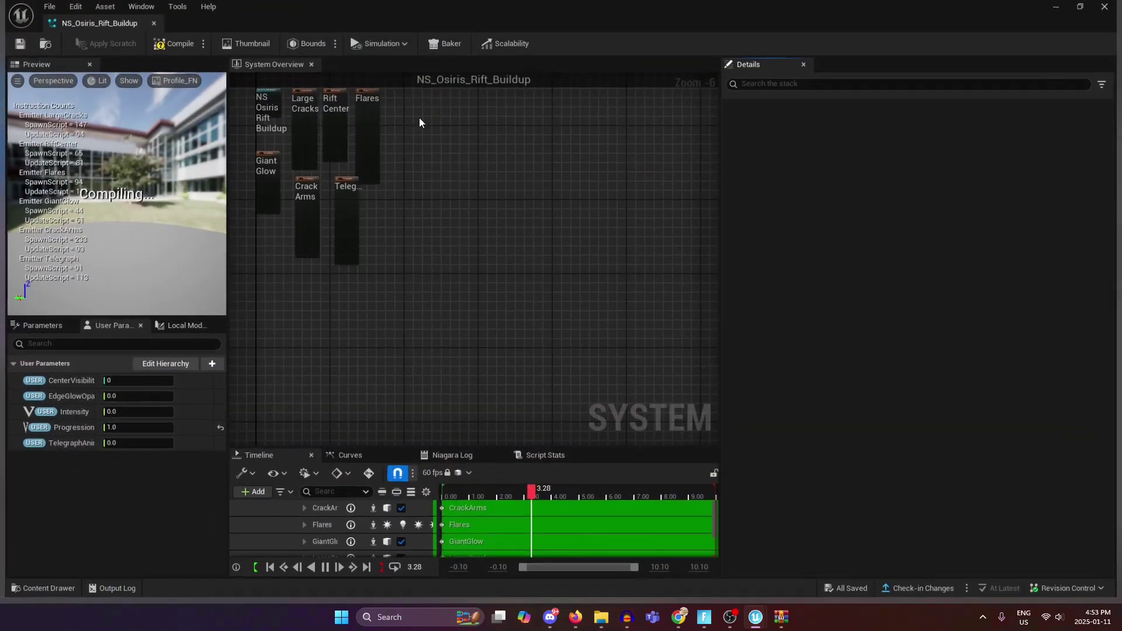
# - Set the Masked Vector mesh scale in the LargeCracks emitter's Initialize Particle 001 module to 300, 300, 300, and close the Niagara editor
pyautogui.scroll(3, 378, 250)
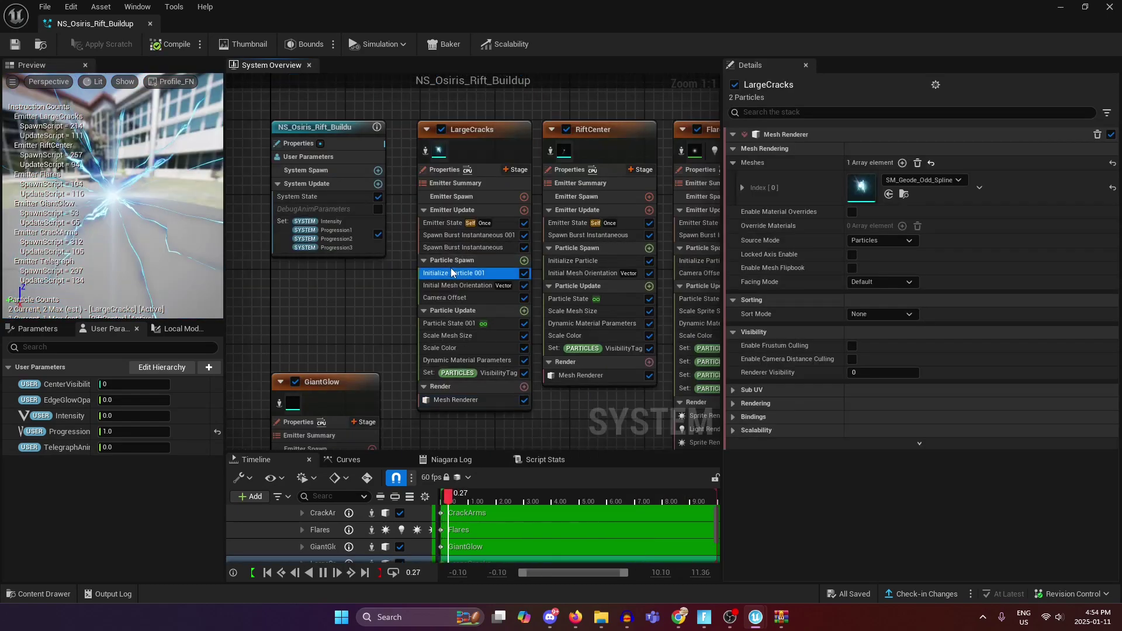
pyautogui.click(463, 247)
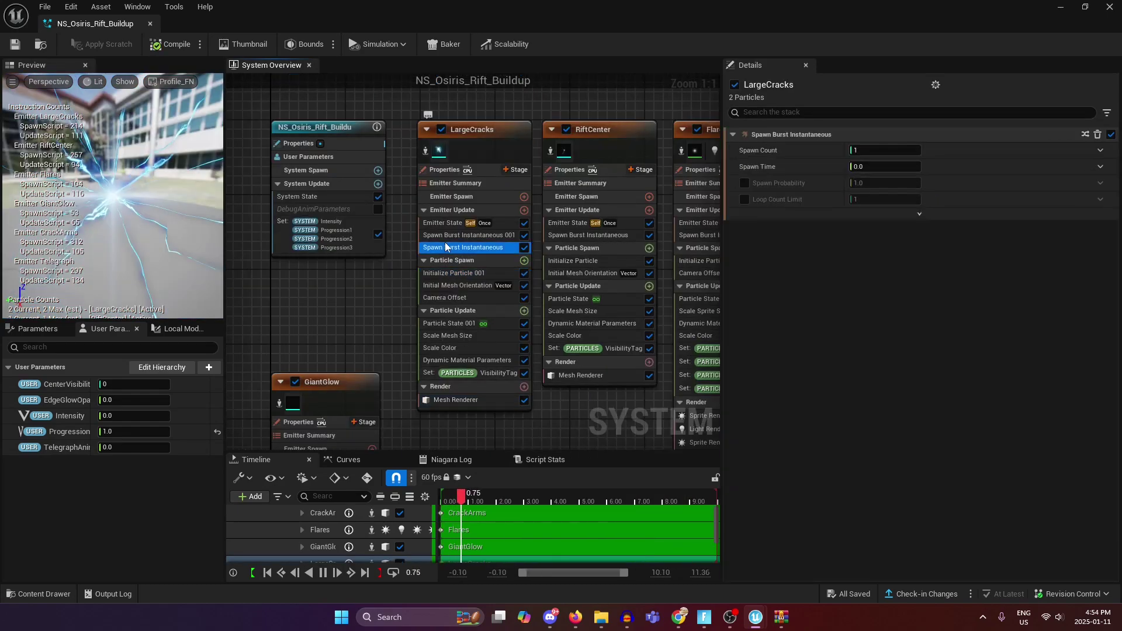
pyautogui.click(453, 273)
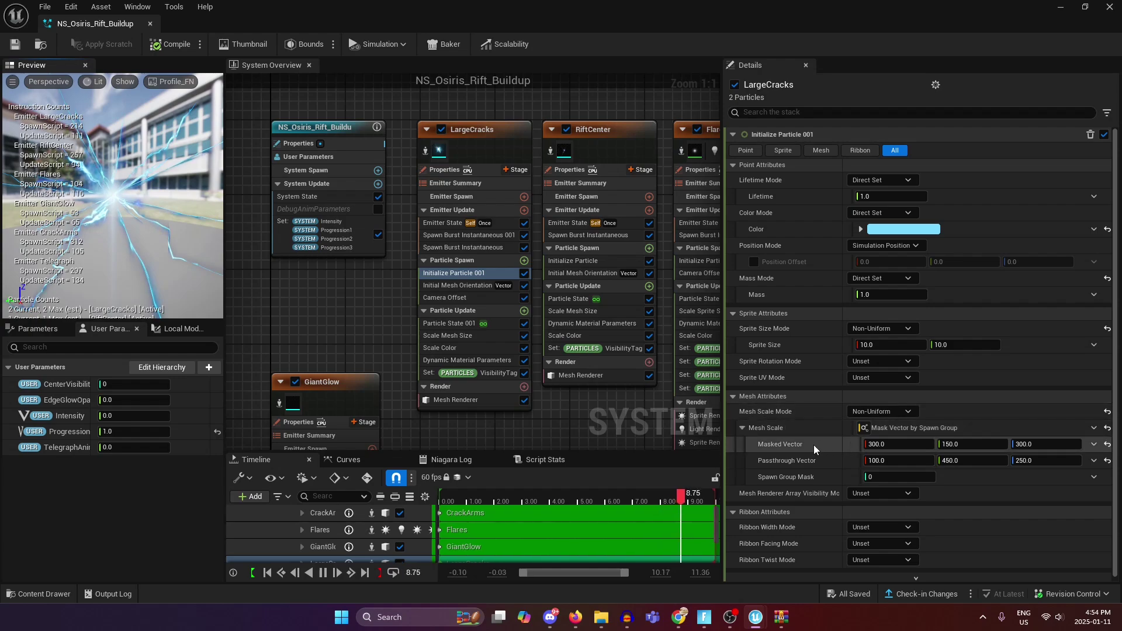
pyautogui.moveTo(875, 444); pyautogui.dragTo(938, 444)
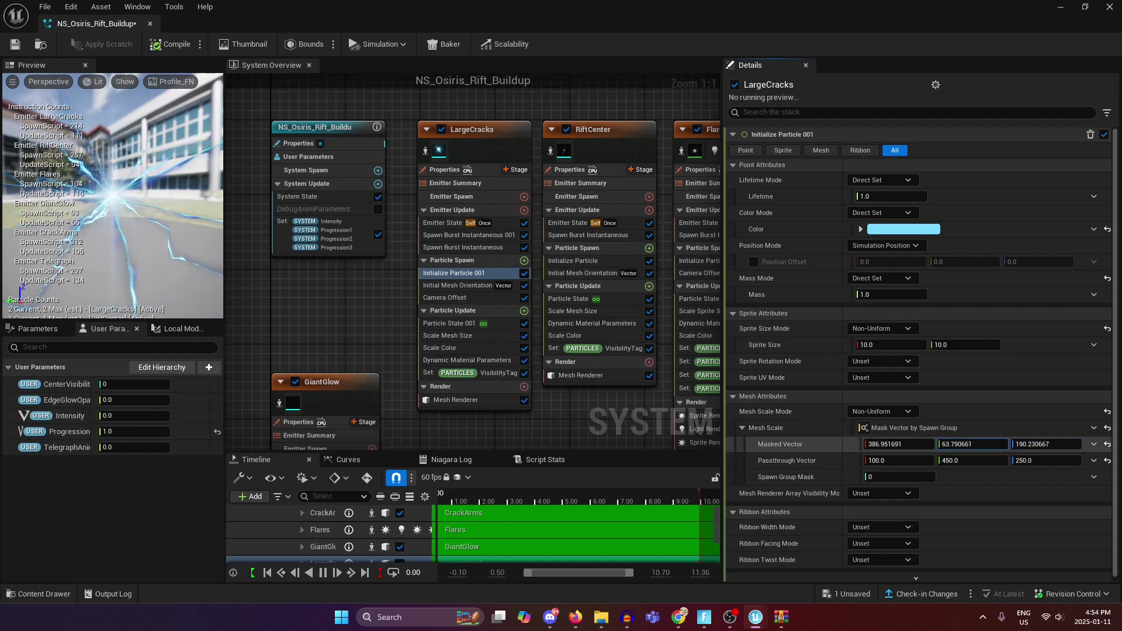
pyautogui.moveTo(301, 293); pyautogui.dragTo(310, 333, button='right')
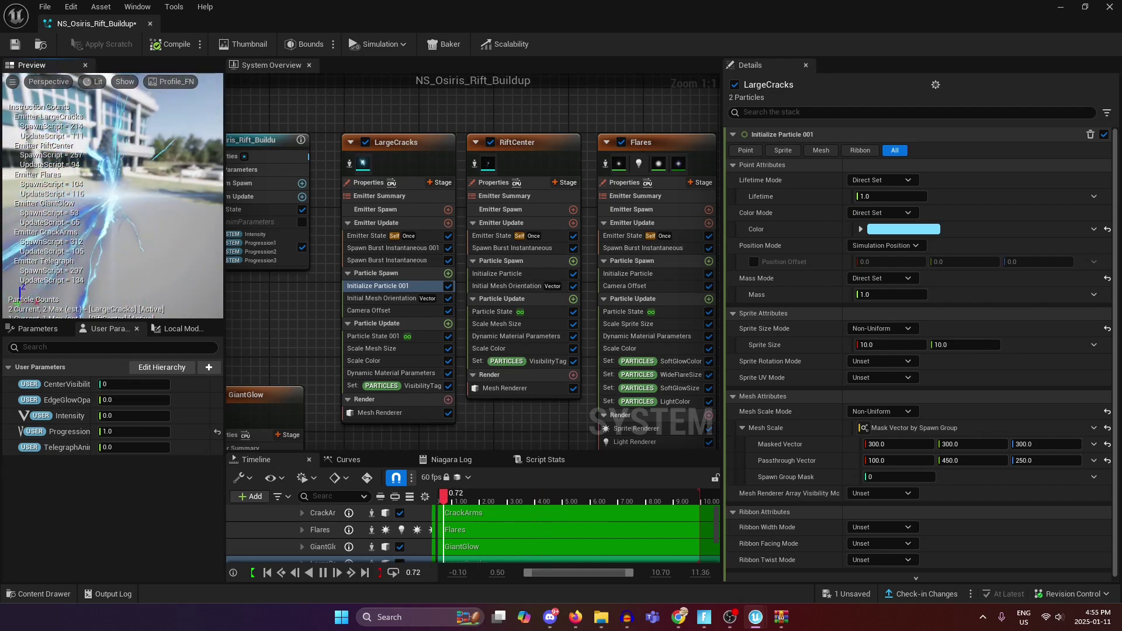
pyautogui.click(1109, 7)
# - Open the NS_Osiris_Rift_Crack_Bits system and examine its ShardsForward emitter and effect preview
pyautogui.moveTo(287, 270); pyautogui.dragTo(316, 319, button='right')
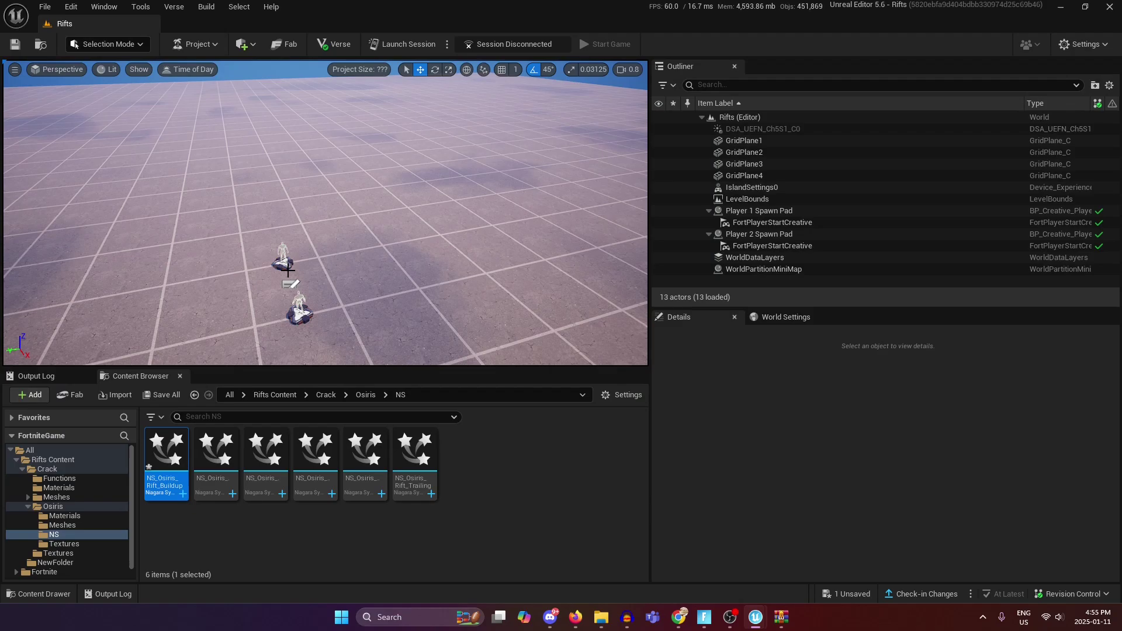
pyautogui.click(216, 453)
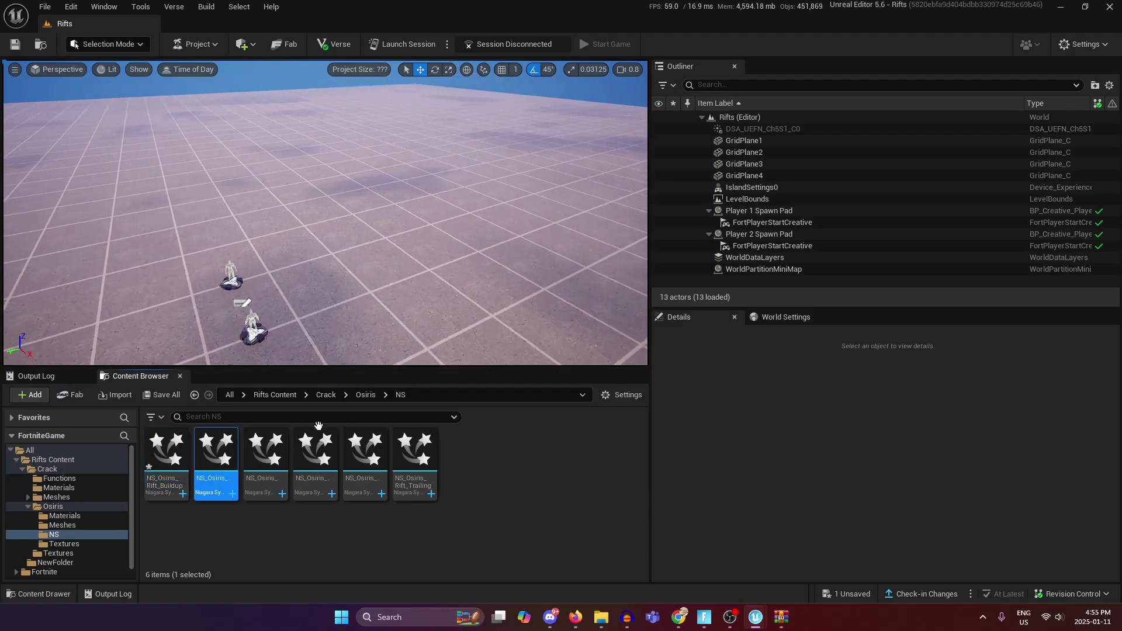
pyautogui.doubleClick(231, 466)
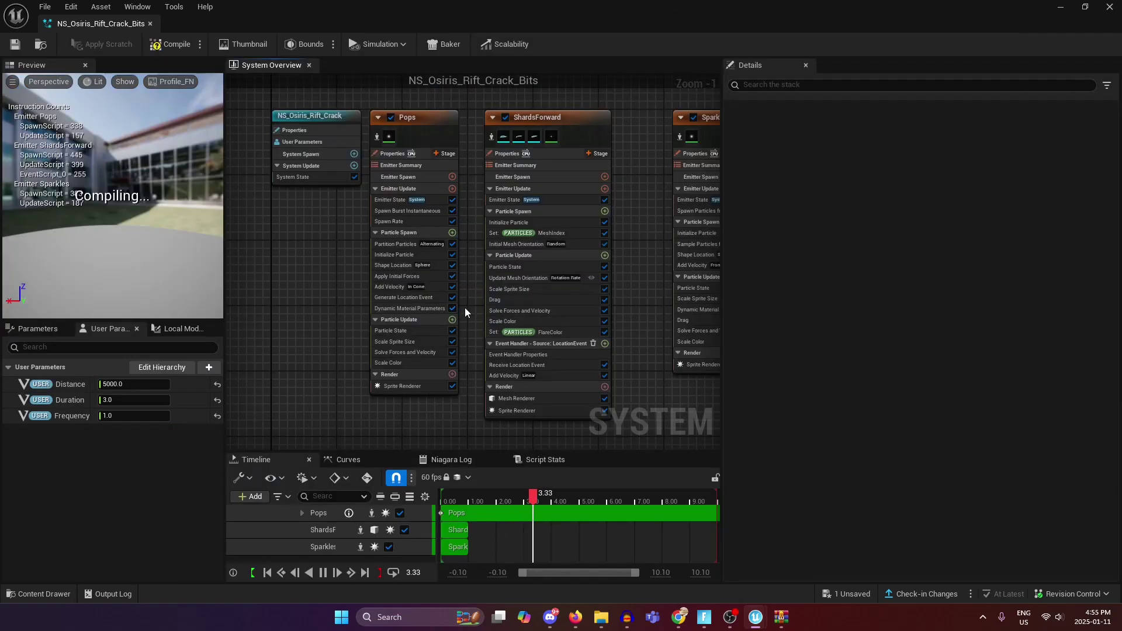
pyautogui.click(520, 161)
pyautogui.scroll(3, 591, 222)
pyautogui.moveTo(591, 222); pyautogui.dragTo(570, 265, button='right')
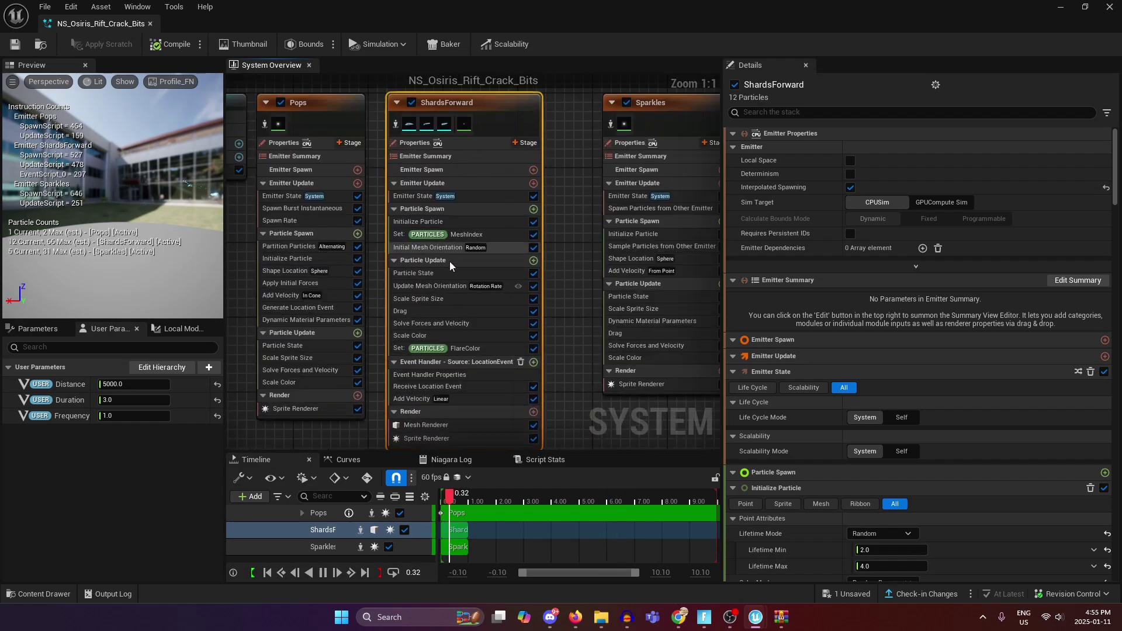
pyautogui.moveTo(135, 204); pyautogui.dragTo(199, 205)
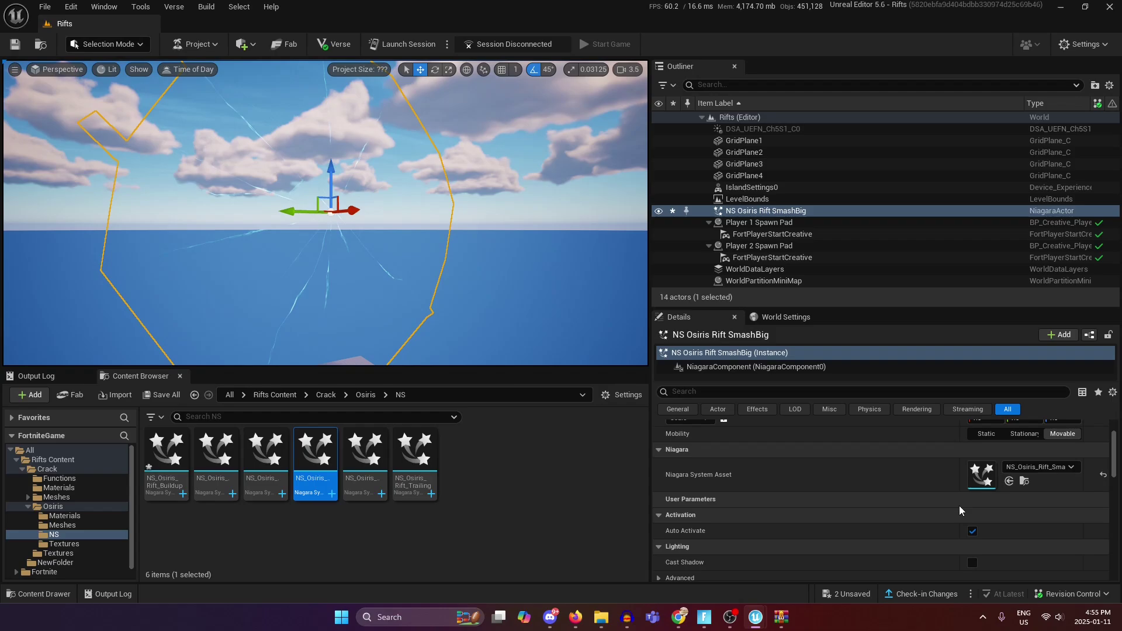
# - Replay the placed NS Osiris Rift SmashBig effect by switching Auto Activate off and on, and view it in the level
pyautogui.click(969, 532)
pyautogui.click(969, 531)
pyautogui.moveTo(434, 278); pyautogui.dragTo(442, 244, button='right')
pyautogui.scroll(1, 426, 267)
pyautogui.scroll(2, 379, 260)
pyautogui.scroll(-1, 418, 270)
pyautogui.scroll(-3, 380, 266)
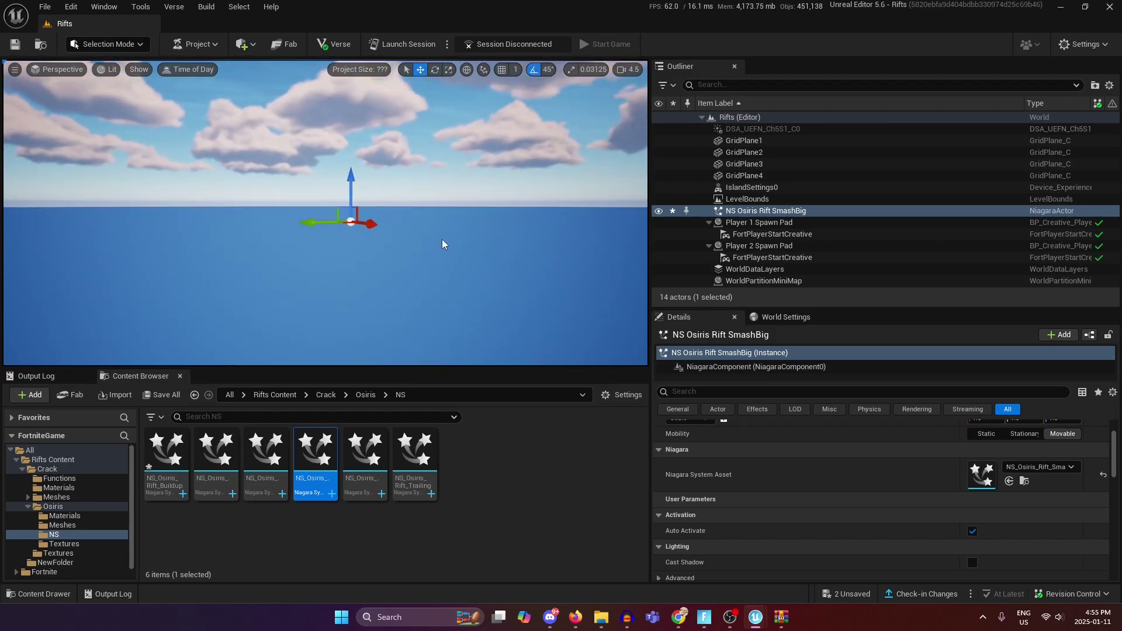